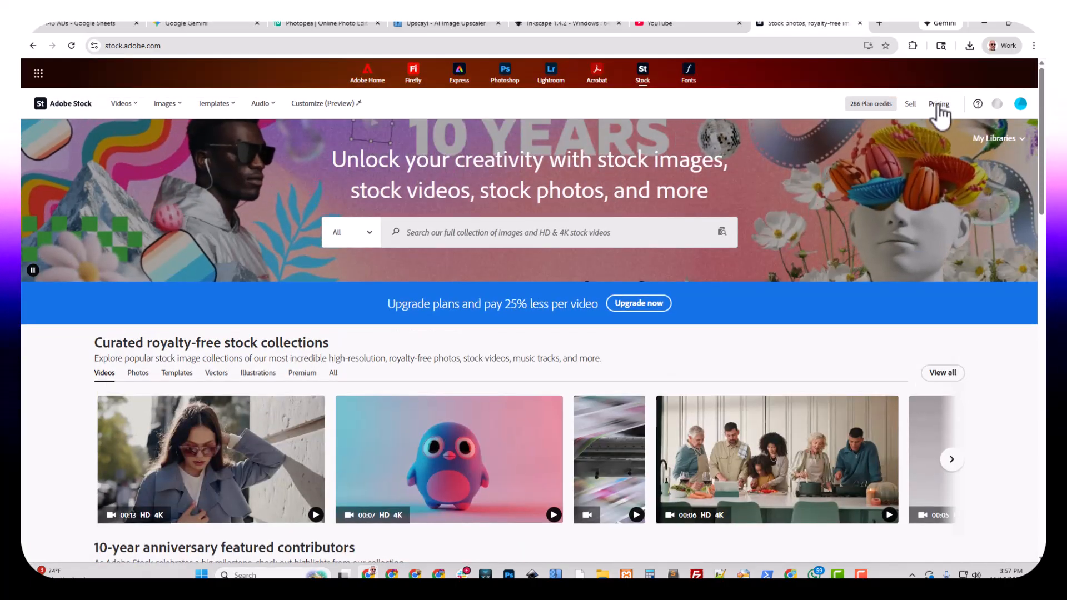
Open the Adobe Stock pricing page to view the plans, and return to the home page.
{"action": "left_click", "coordinate": [940, 105]}
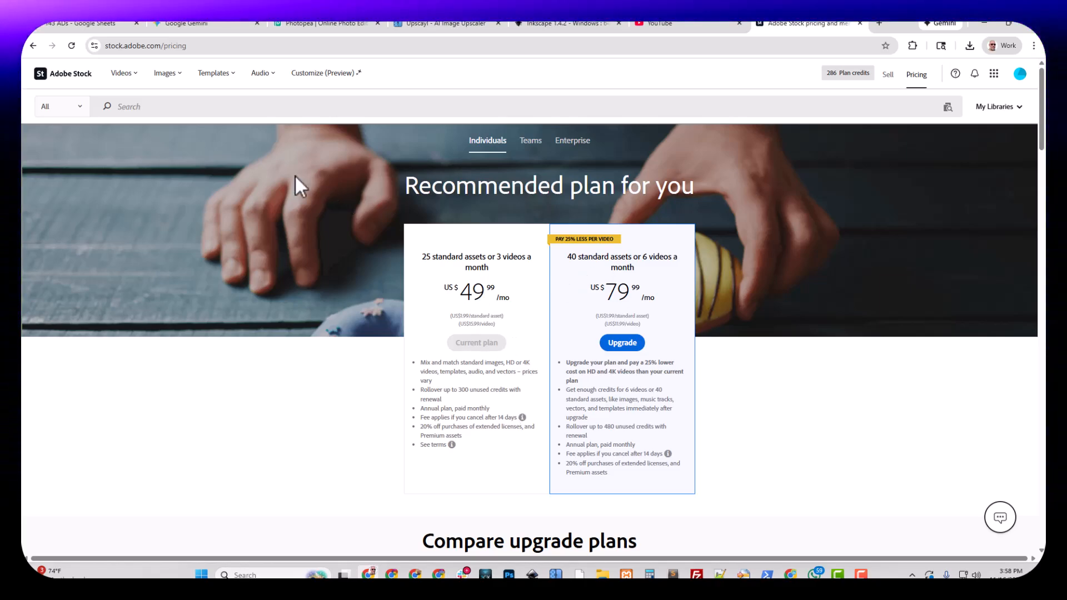
{"action": "left_click", "coordinate": [68, 77]}
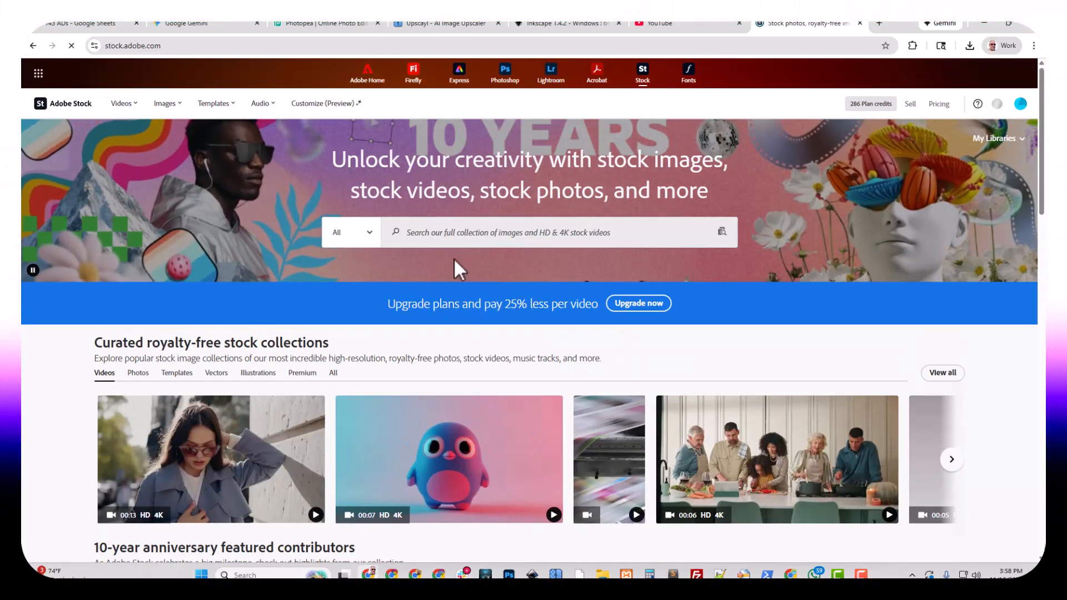
Search the full stock collection for "dental logo" and browse the resulting designs.
{"action": "left_click", "coordinate": [444, 236]}
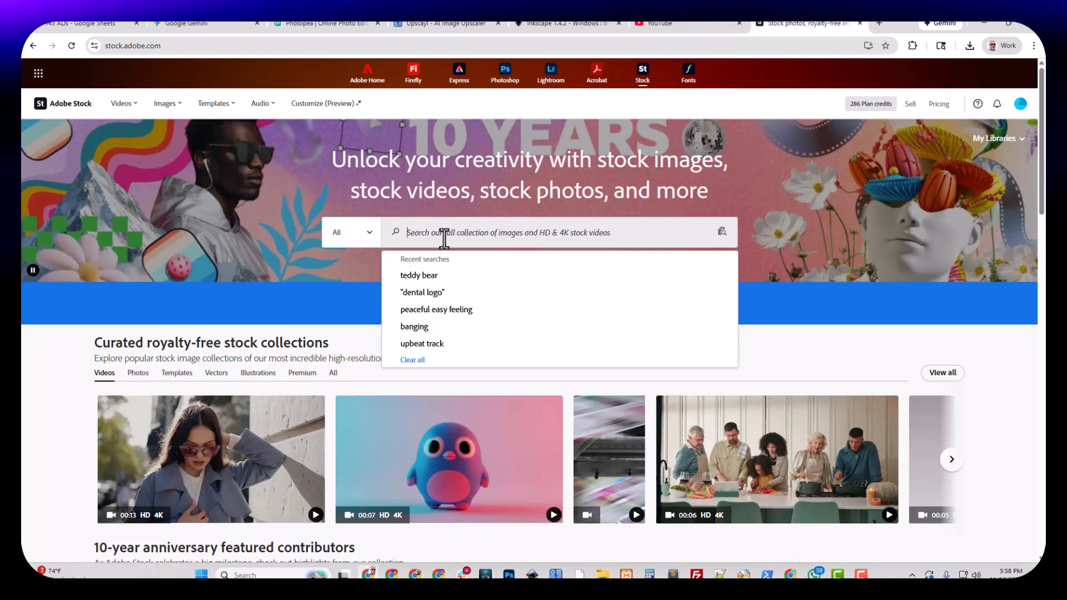
{"action": "type", "text": "dental lo"}
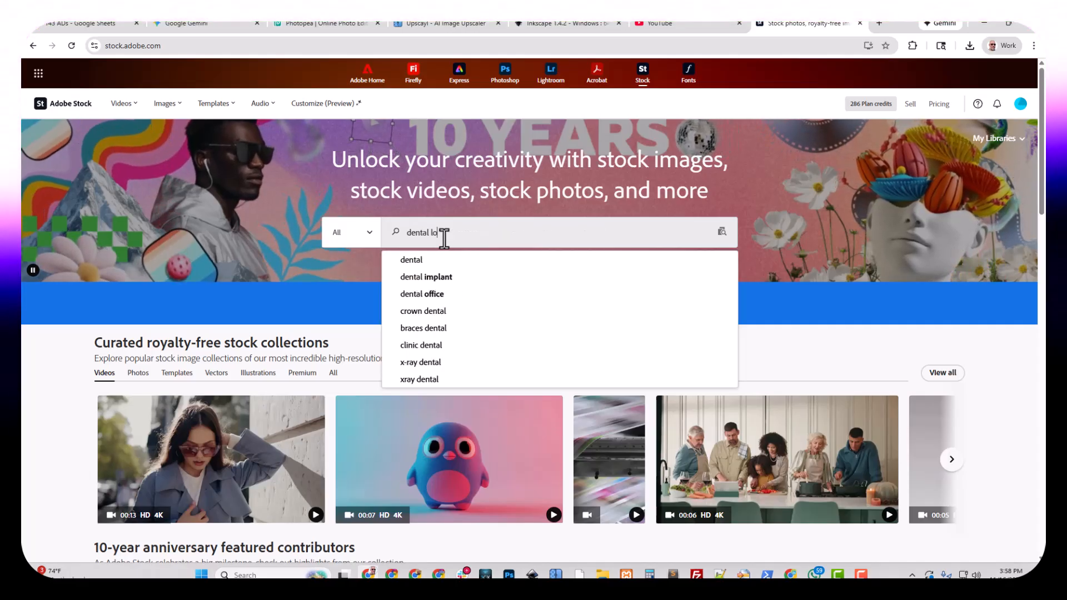
{"action": "type", "text": "go"}
{"action": "key", "text": "Return"}
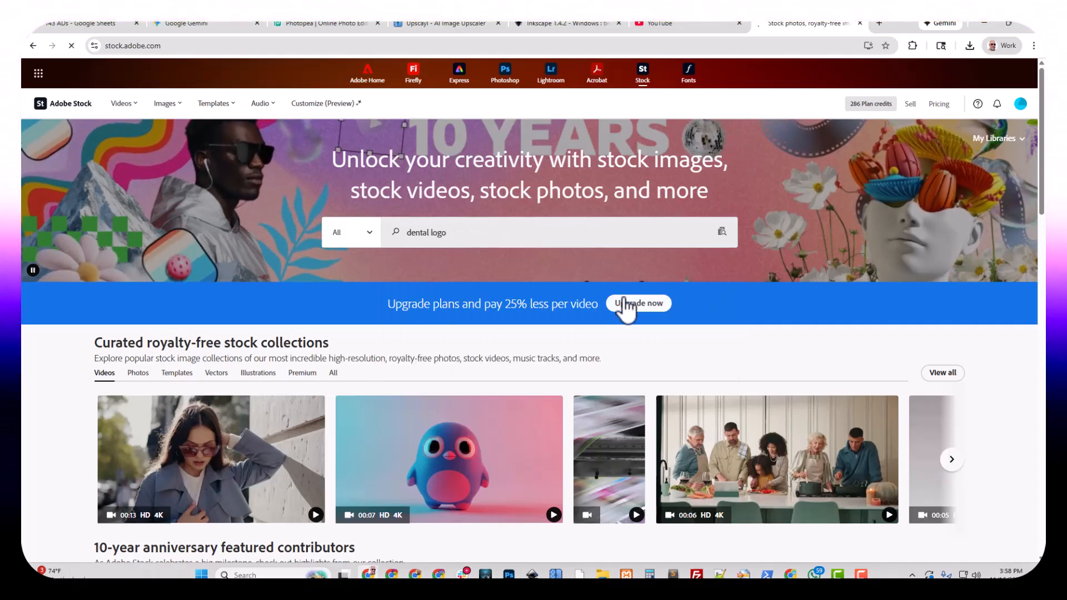
{"action": "scroll", "coordinate": [515, 362], "scroll_direction": "down", "scroll_amount": 3}
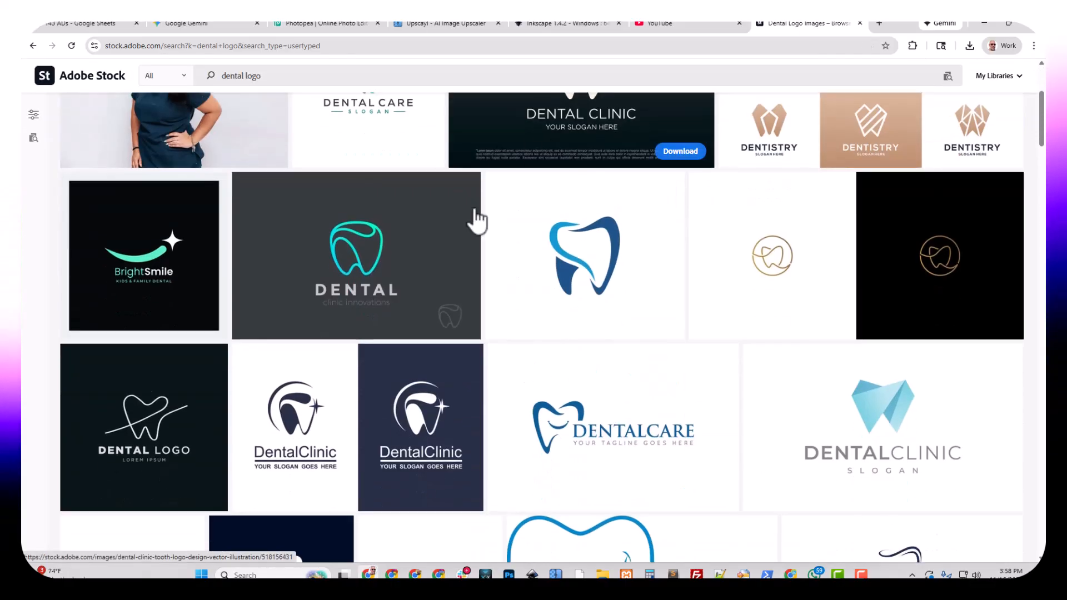
{"action": "scroll", "coordinate": [546, 389], "scroll_direction": "down", "scroll_amount": 2}
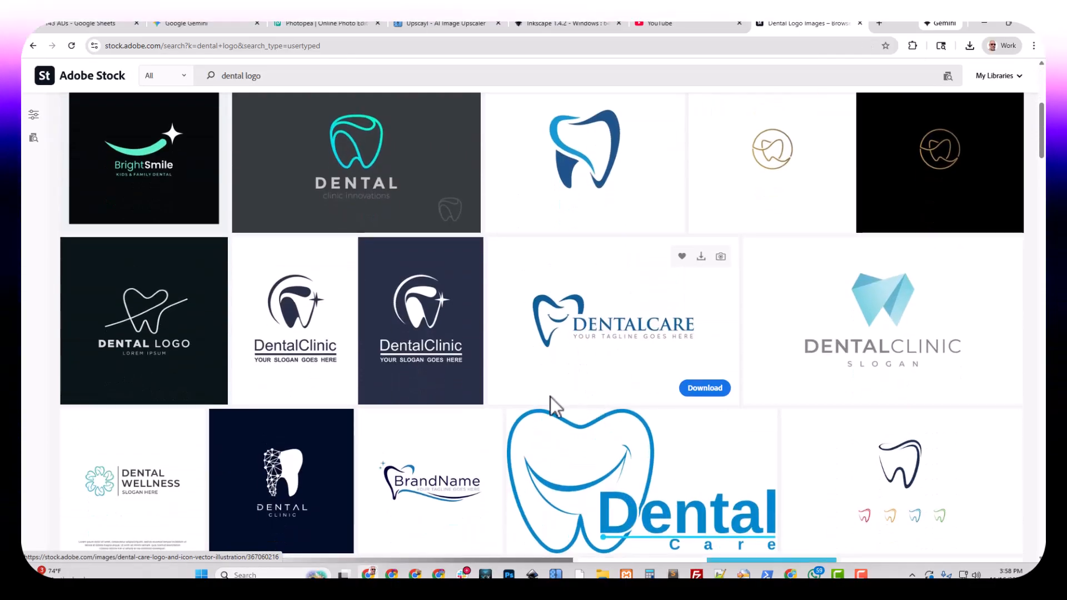
{"action": "scroll", "coordinate": [556, 389], "scroll_direction": "down", "scroll_amount": 3}
{"action": "scroll", "coordinate": [588, 311], "scroll_direction": "up", "scroll_amount": 3}
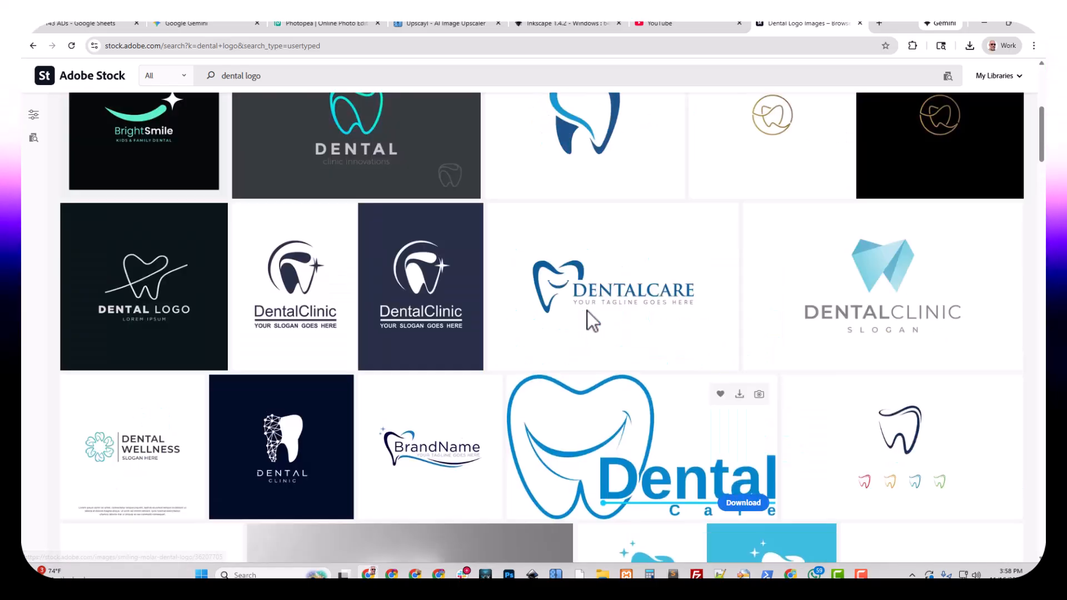
{"action": "scroll", "coordinate": [588, 311], "scroll_direction": "up", "scroll_amount": 5}
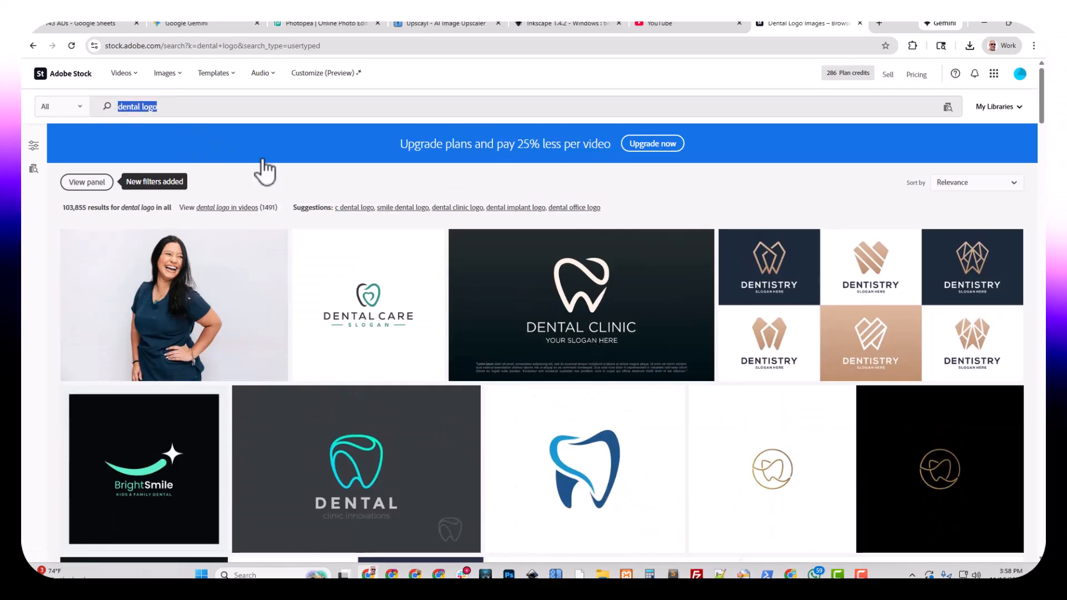
Replace the search with "Attorney logo" and run it to look through the law-themed designs.
{"action": "type", "text": "L"}
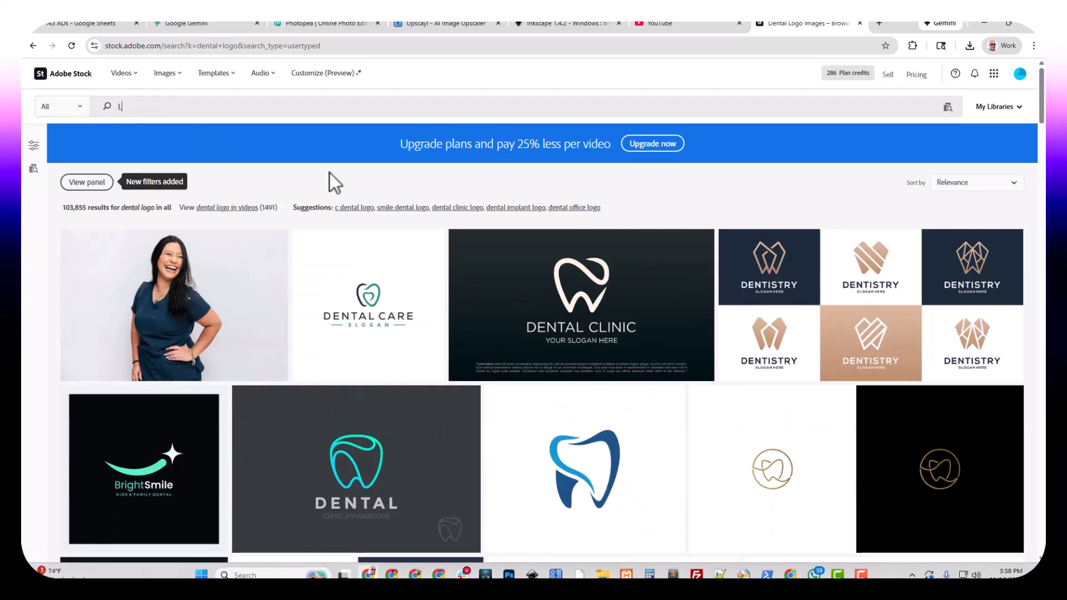
{"action": "type", "text": "awyer l"}
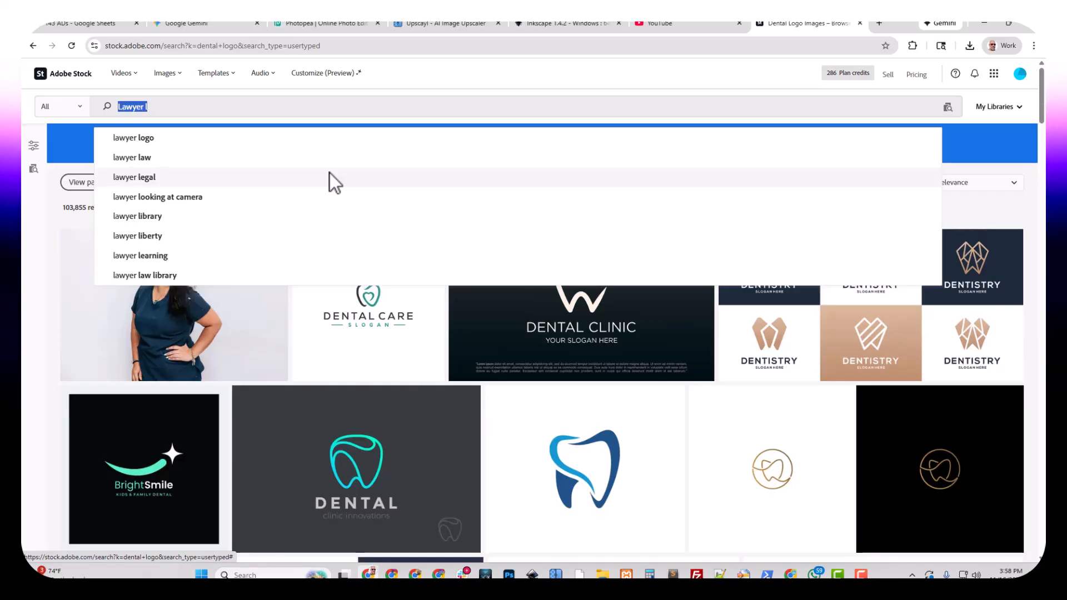
{"action": "type", "text": "Attorne"}
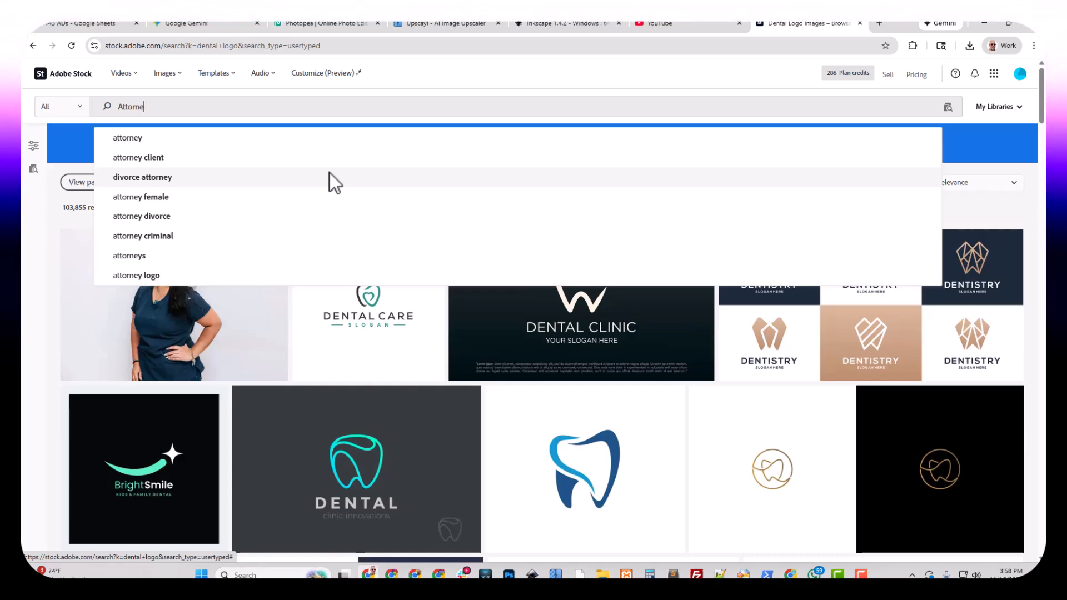
{"action": "type", "text": "y logo"}
{"action": "key", "text": "Return"}
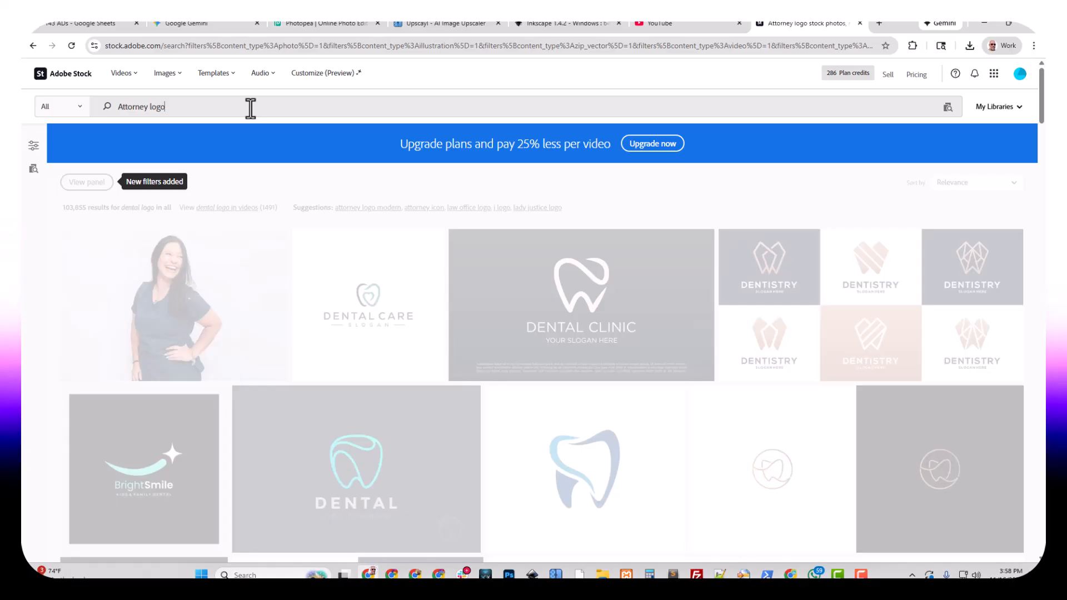
{"action": "scroll", "coordinate": [503, 342], "scroll_direction": "down", "scroll_amount": 2}
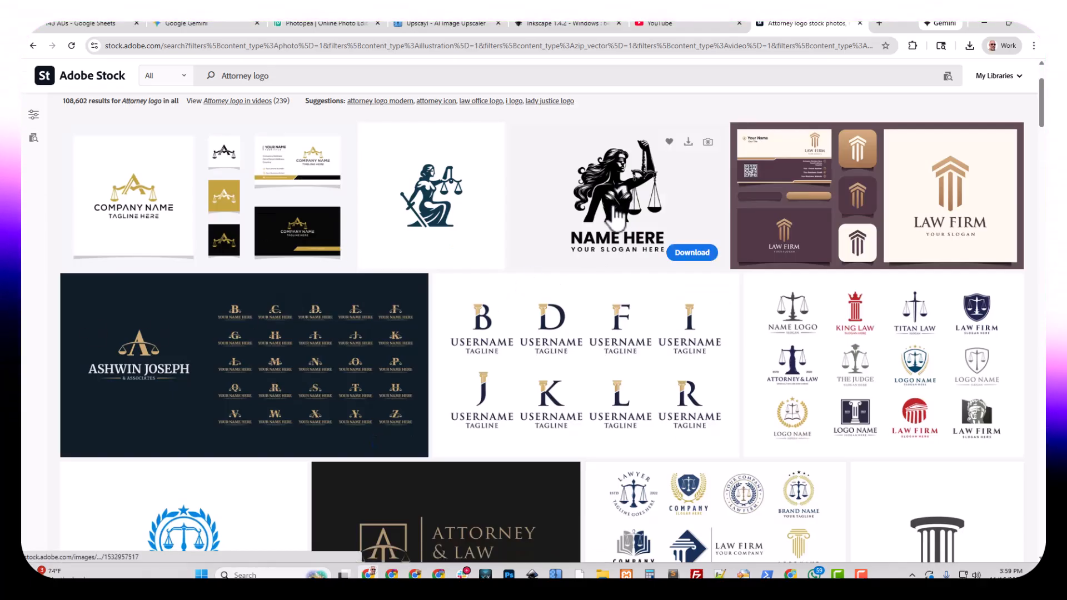
License the black Lady Justice "NAME HERE" logo with the standard license and download it as a JPEG.
{"action": "left_click", "coordinate": [639, 210]}
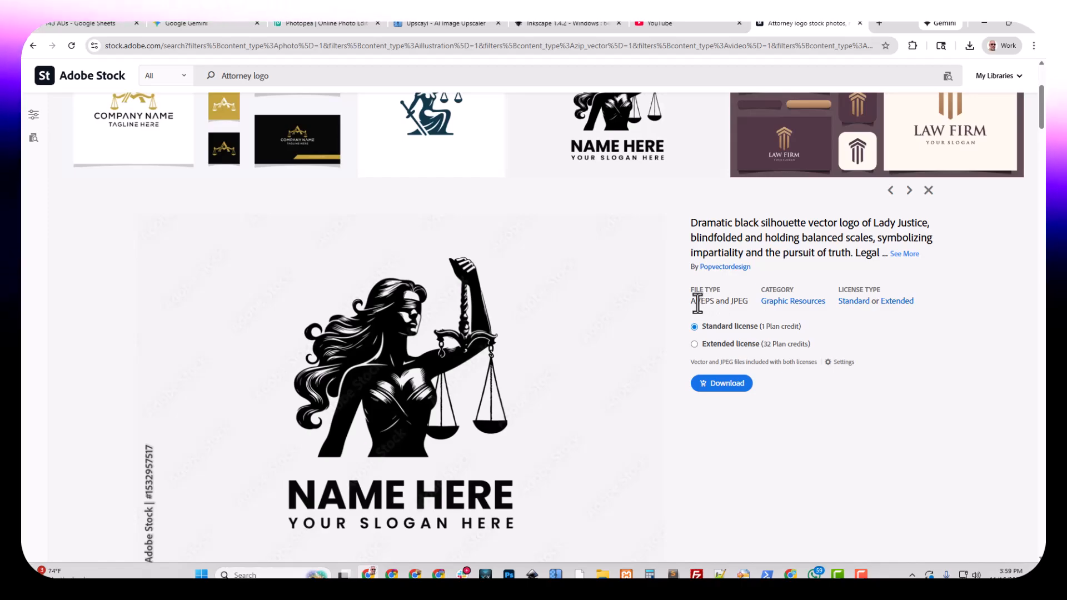
{"action": "left_click", "coordinate": [728, 383]}
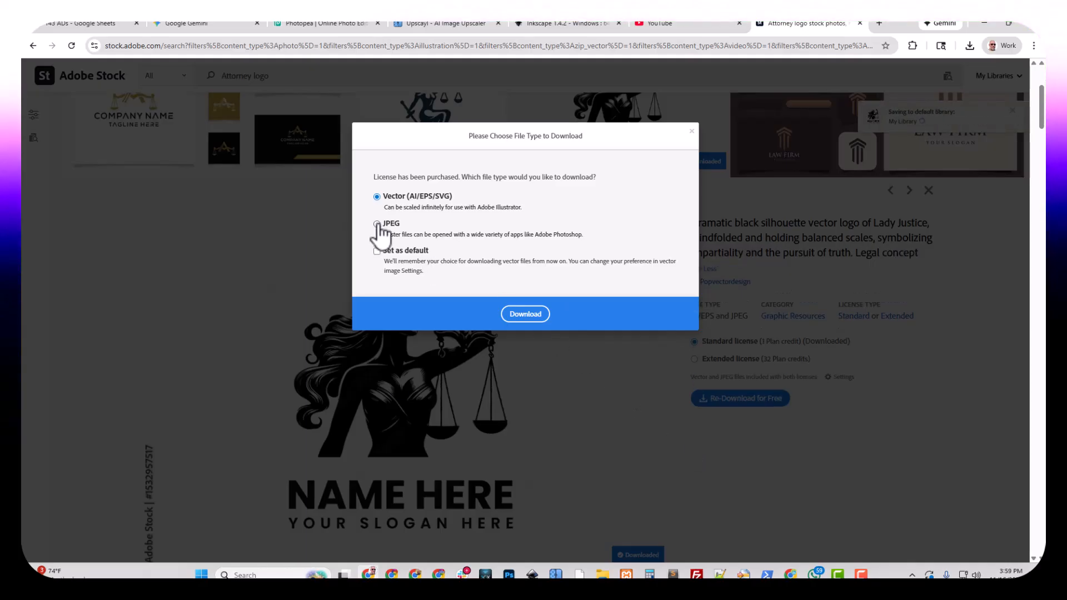
{"action": "left_click", "coordinate": [529, 321]}
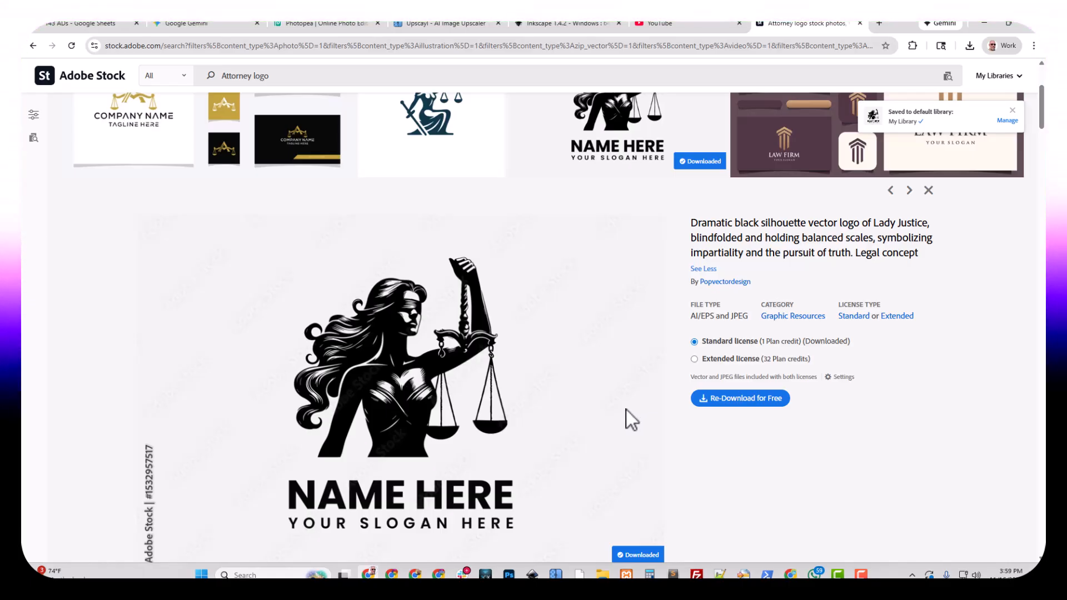
Switch to File Explorer and select AdobeStock_1532957517.jpeg in the Downloads folder.
{"action": "mouse_move", "coordinate": [603, 574]}
{"action": "left_click", "coordinate": [603, 547]}
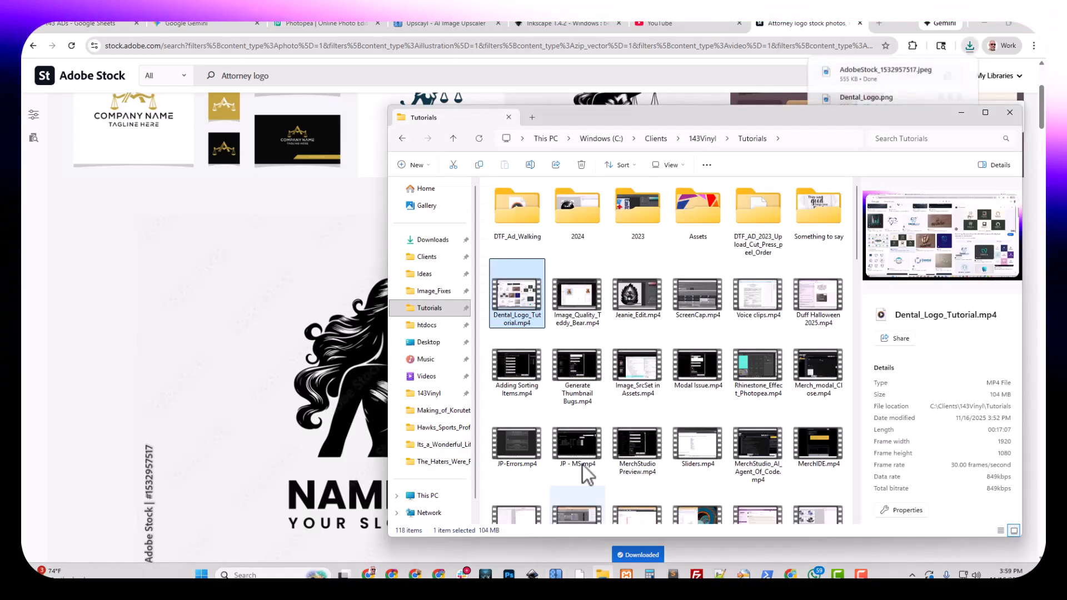
{"action": "left_click", "coordinate": [439, 240]}
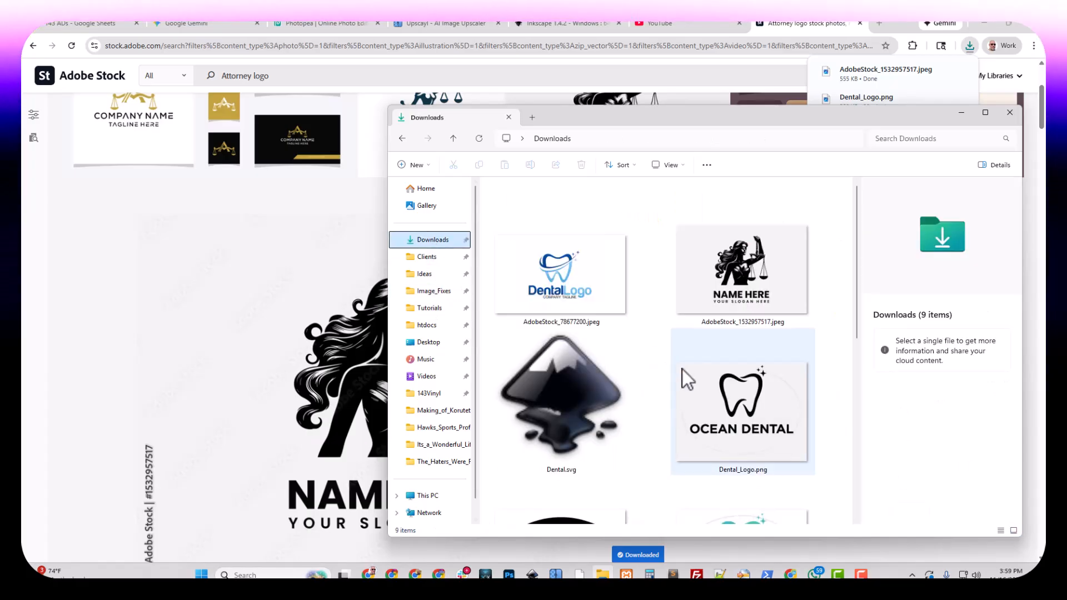
{"action": "left_click", "coordinate": [722, 291]}
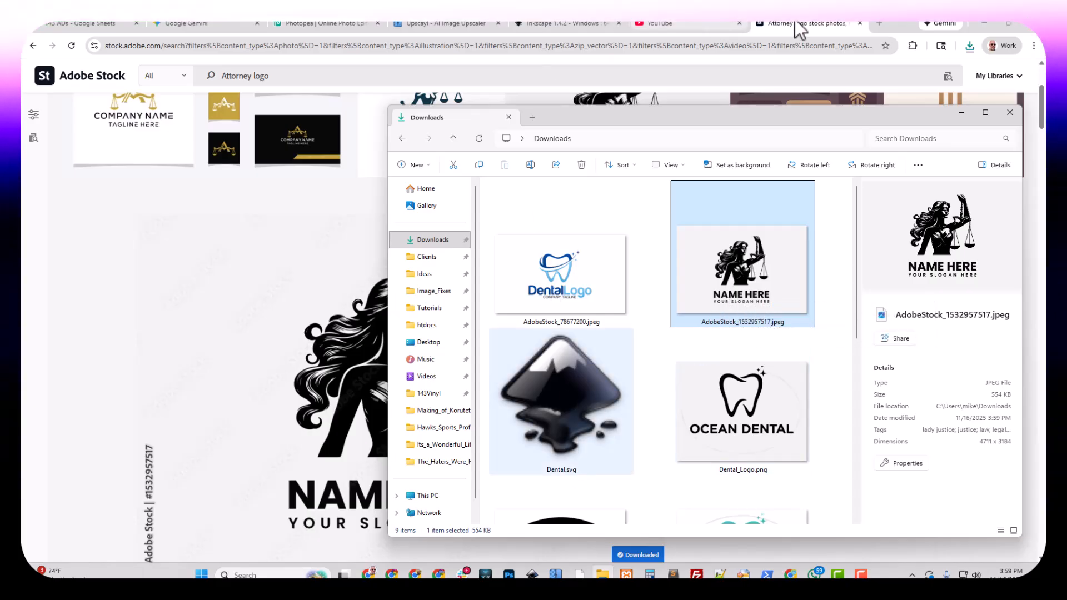
Make the Attorney logo page the first browser tab and close all tabs after it.
{"action": "left_click_drag", "start_coordinate": [798, 22], "coordinate": [355, 25]}
{"action": "right_click", "coordinate": [67, 26]}
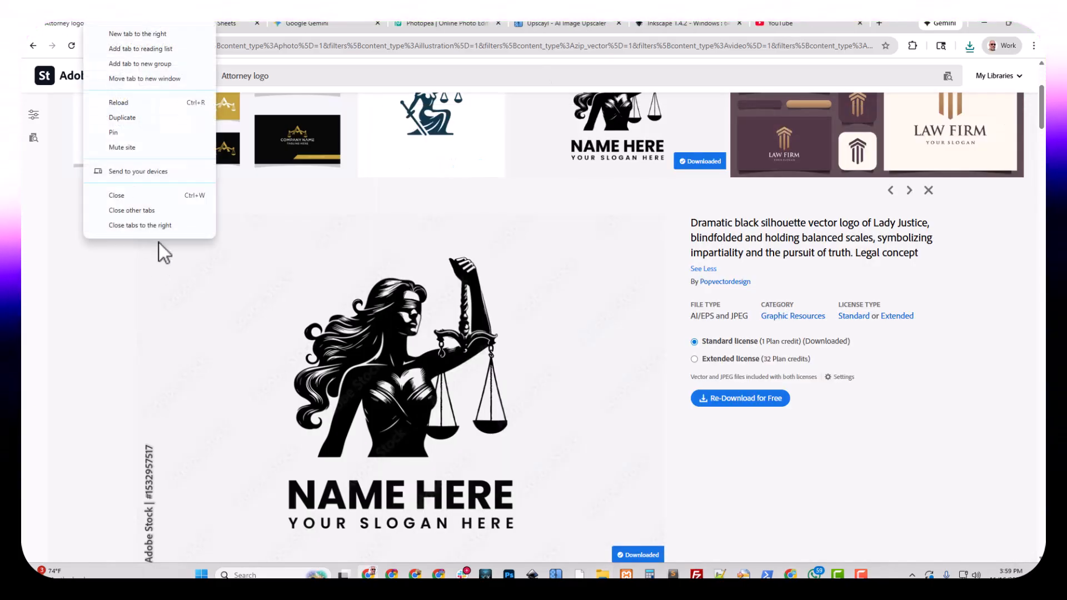
{"action": "left_click", "coordinate": [160, 232]}
{"action": "left_click", "coordinate": [581, 113]}
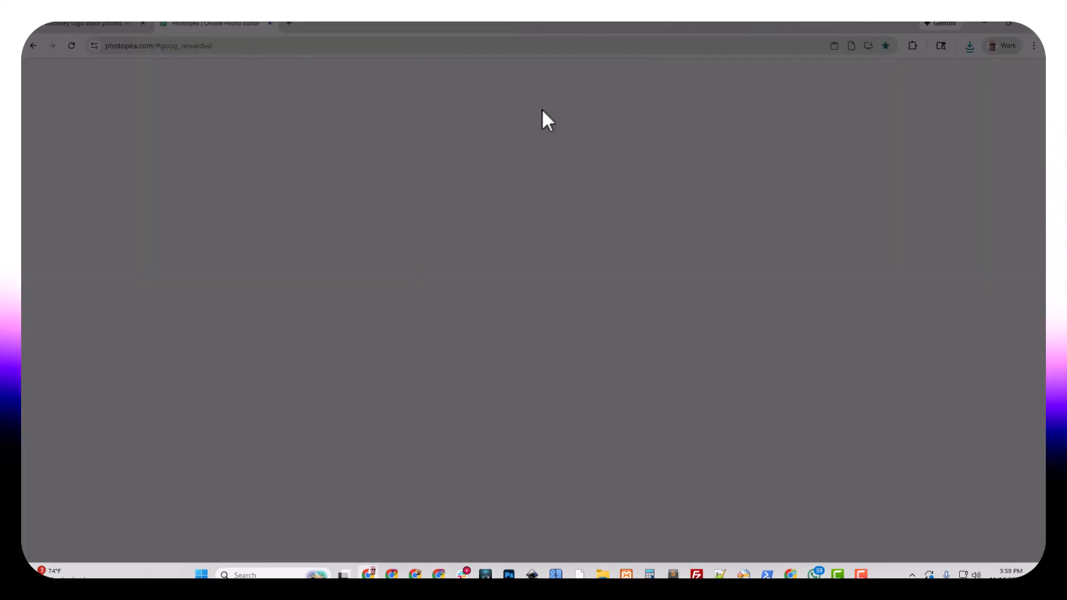
Open the inkscape.org website in a new browser tab.
{"action": "left_click", "coordinate": [163, 23]}
{"action": "type", "text": "inkscape"}
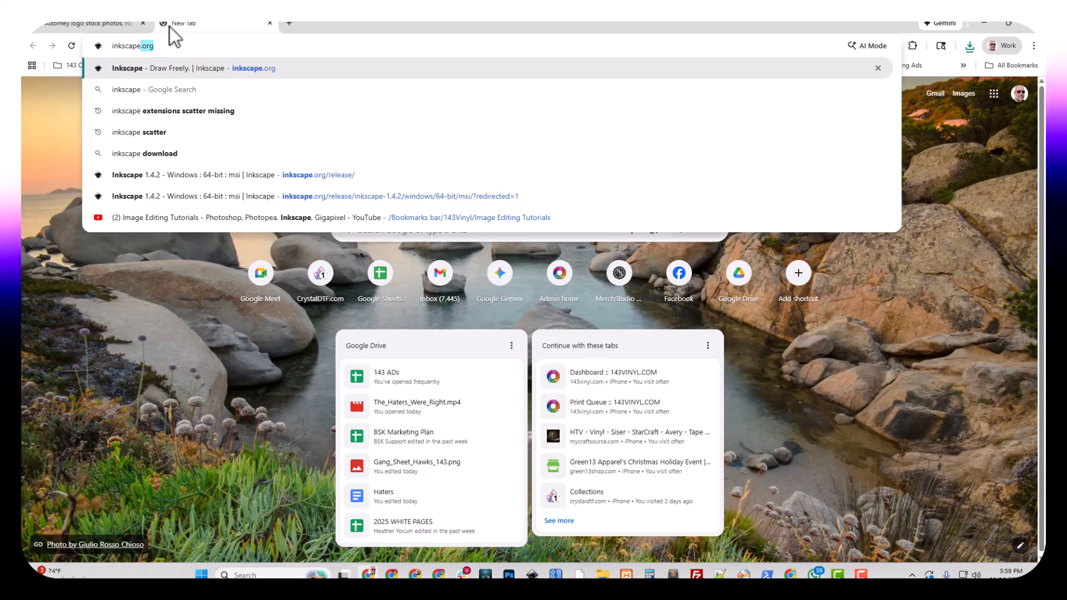
{"action": "key", "text": "Return"}
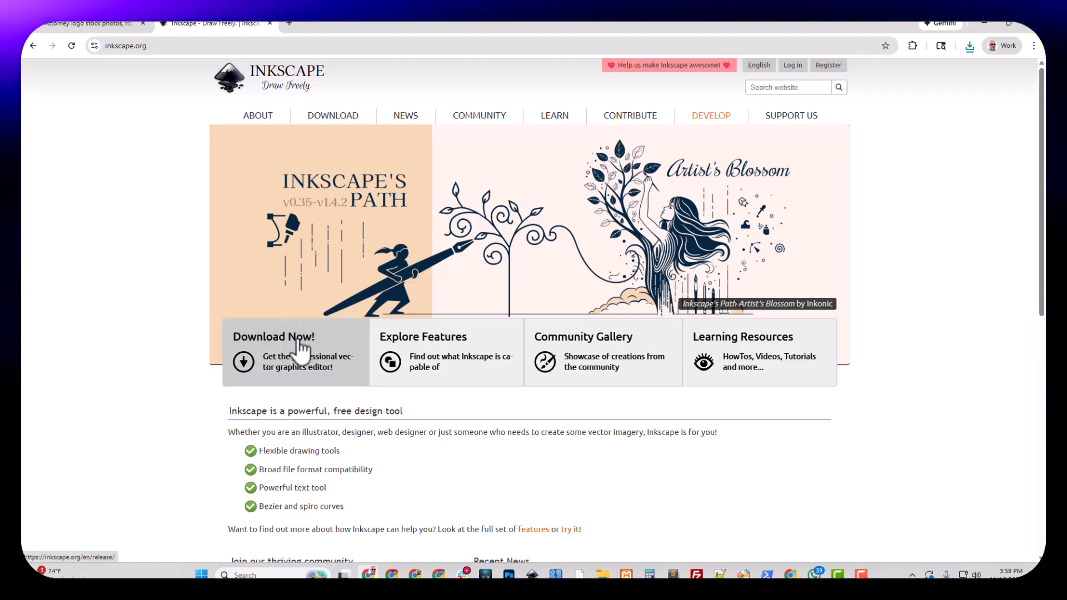
Download the msi Windows Installer Package of the current stable Inkscape version, 1.4.2.
{"action": "mouse_move", "coordinate": [333, 117]}
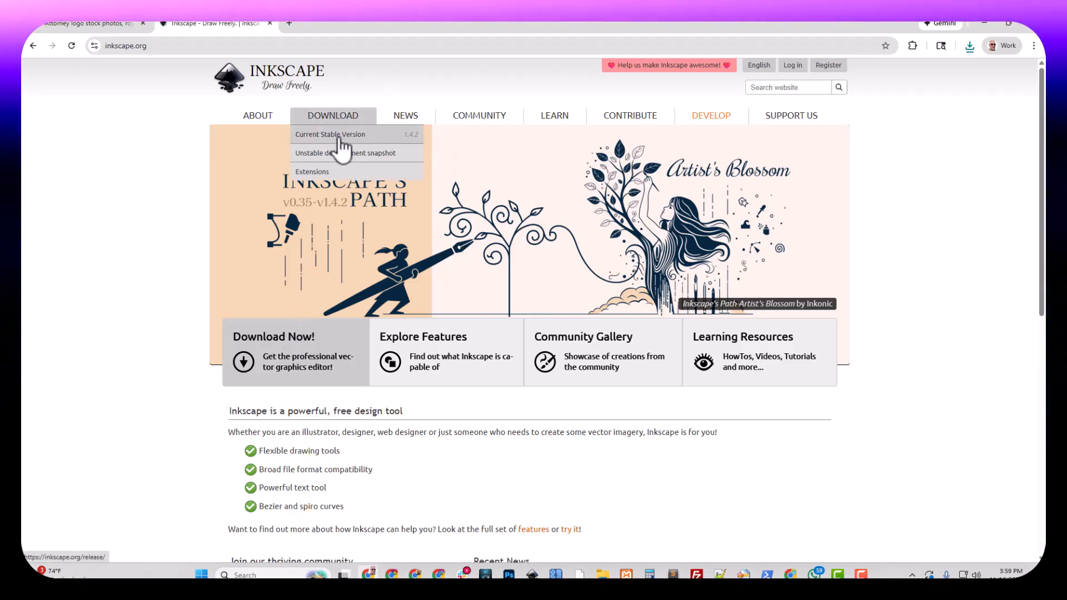
{"action": "left_click", "coordinate": [129, 47]}
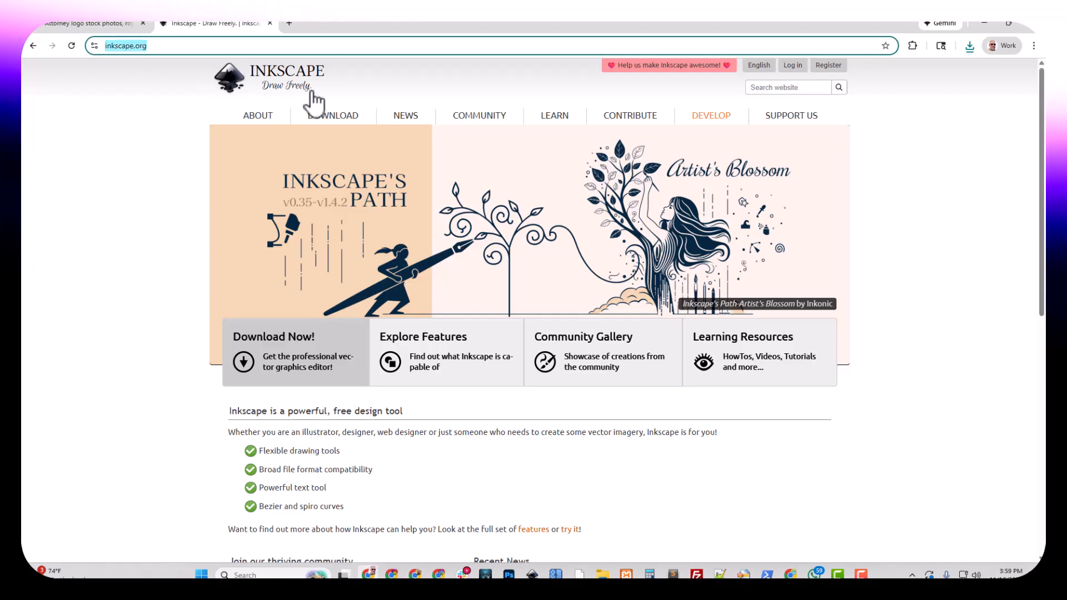
{"action": "left_click", "coordinate": [347, 134]}
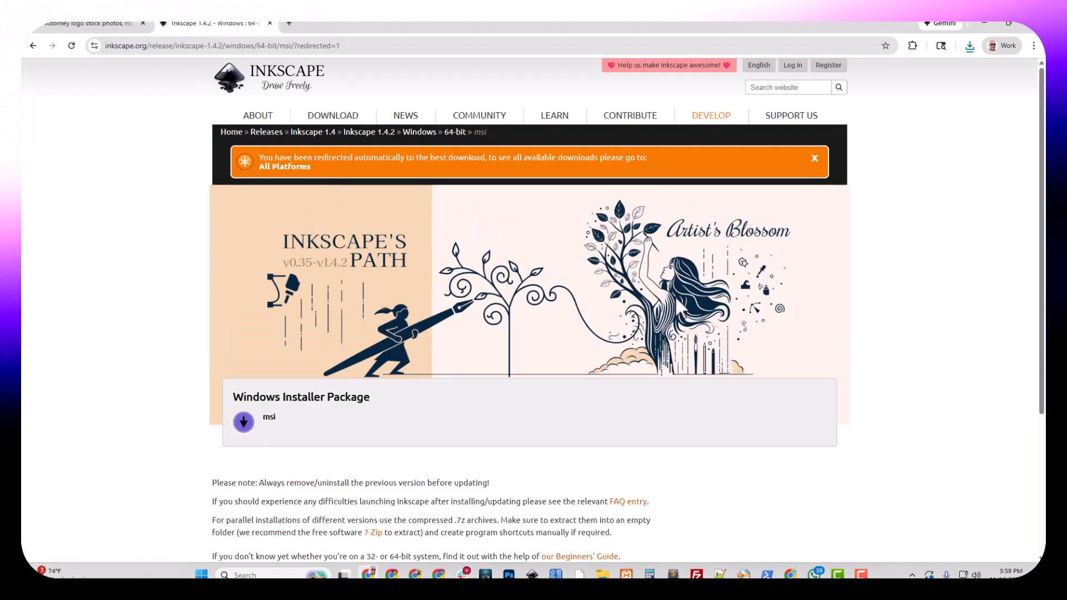
{"action": "scroll", "coordinate": [576, 437], "scroll_direction": "down", "scroll_amount": 1}
{"action": "scroll", "coordinate": [577, 437], "scroll_direction": "down", "scroll_amount": 3}
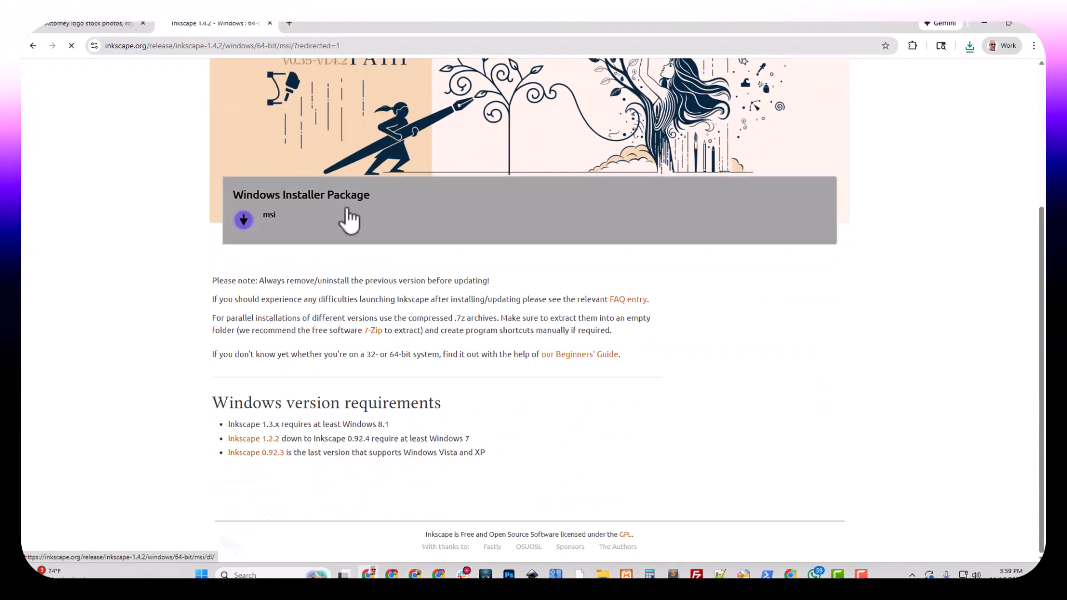
{"action": "left_click", "coordinate": [350, 219]}
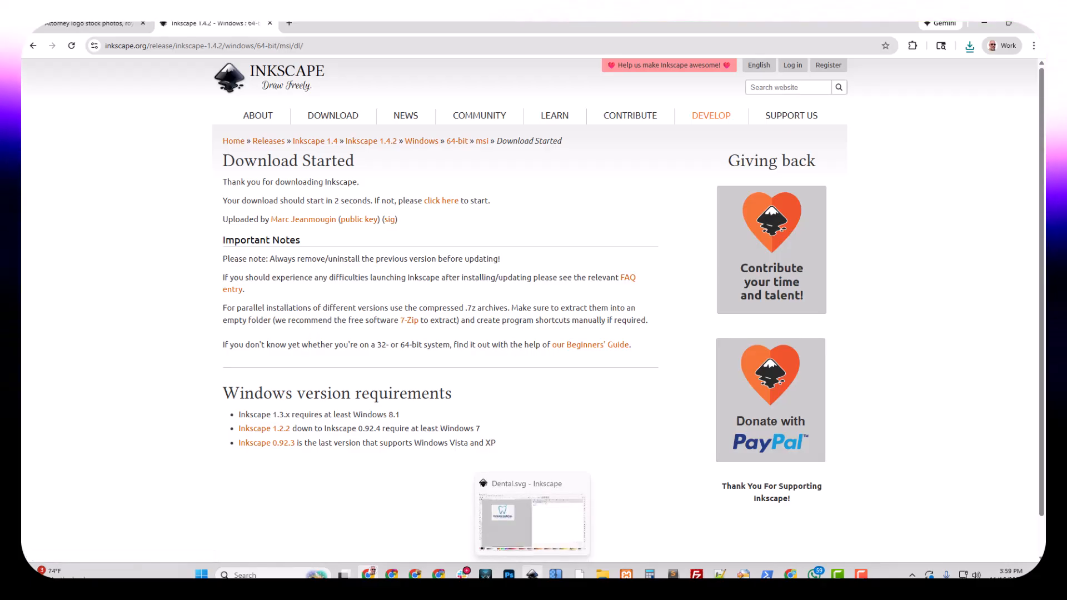
Switch to Inkscape, create a new blank document and widen its canvas area beside the layers list.
{"action": "left_click", "coordinate": [531, 514]}
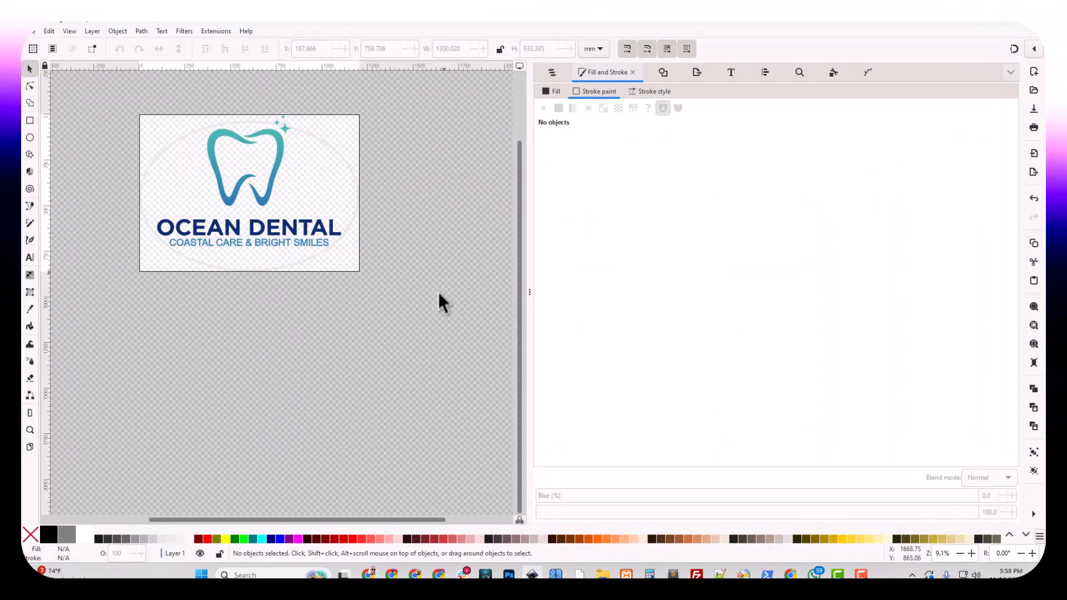
{"action": "left_click", "coordinate": [31, 32]}
{"action": "left_click", "coordinate": [40, 46]}
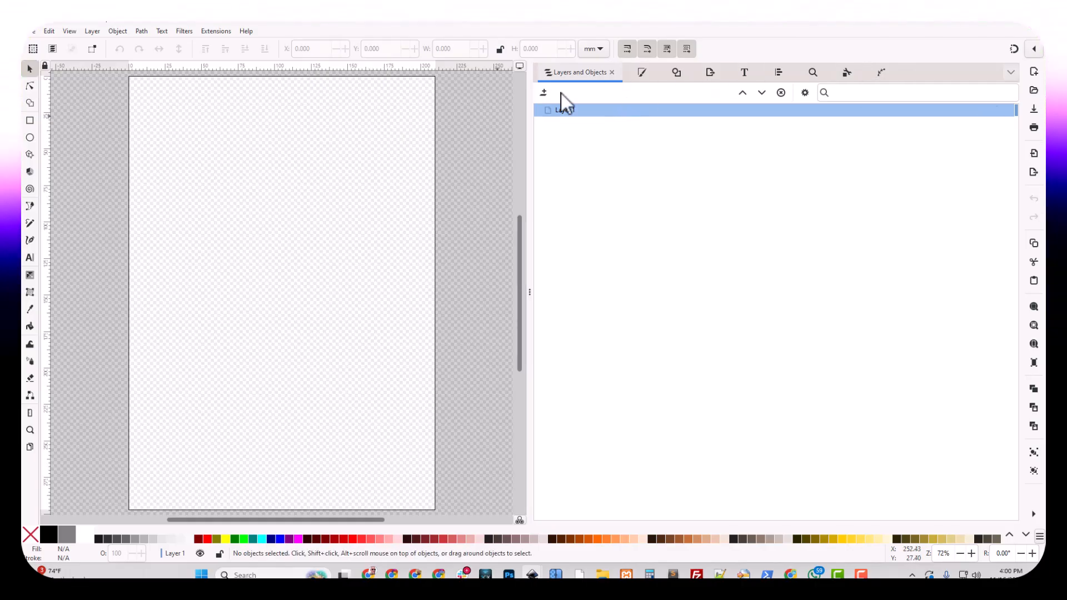
{"action": "left_click_drag", "start_coordinate": [532, 161], "coordinate": [678, 166]}
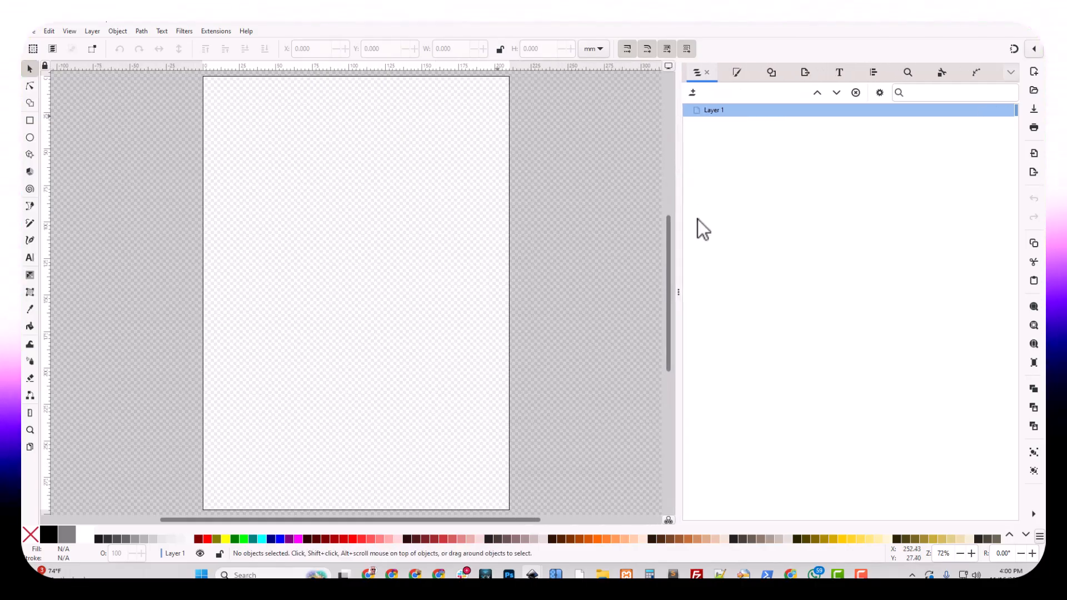
Import AdobeStock_1532957517.jpeg from Downloads into the blank document, embedded, with DPI from file and rendering mode None (auto).
{"action": "left_click", "coordinate": [598, 572]}
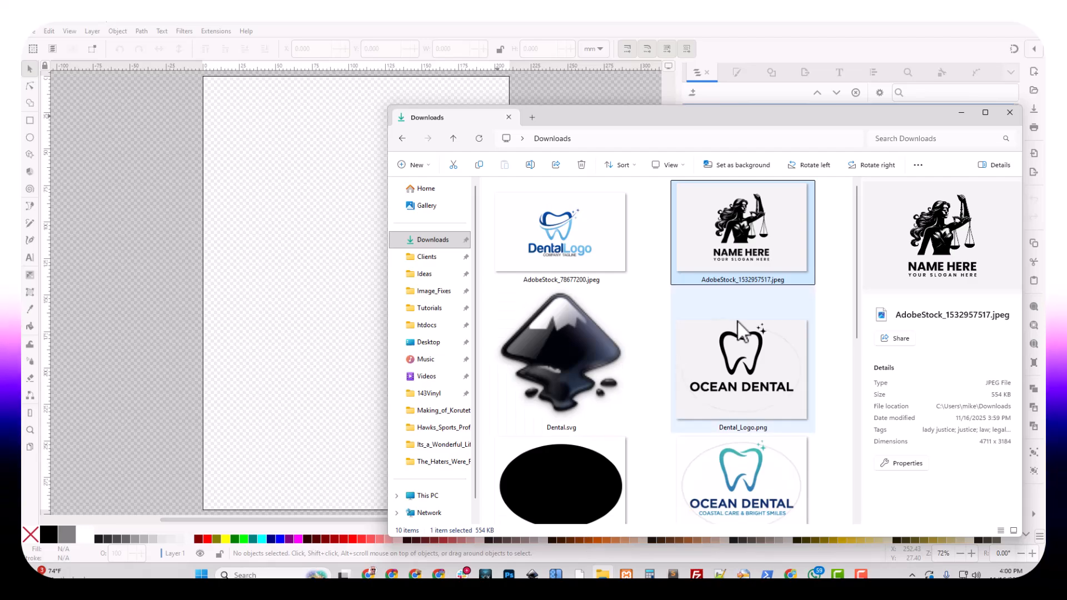
{"action": "left_click_drag", "start_coordinate": [279, 285], "coordinate": [272, 288]}
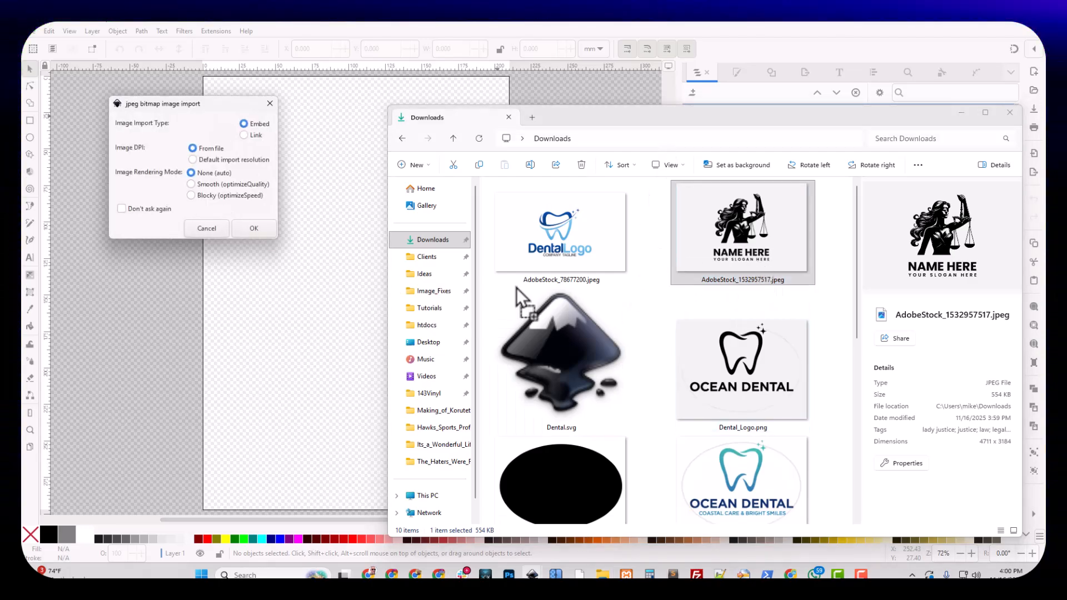
{"action": "left_click", "coordinate": [255, 229]}
{"action": "left_click", "coordinate": [314, 27]}
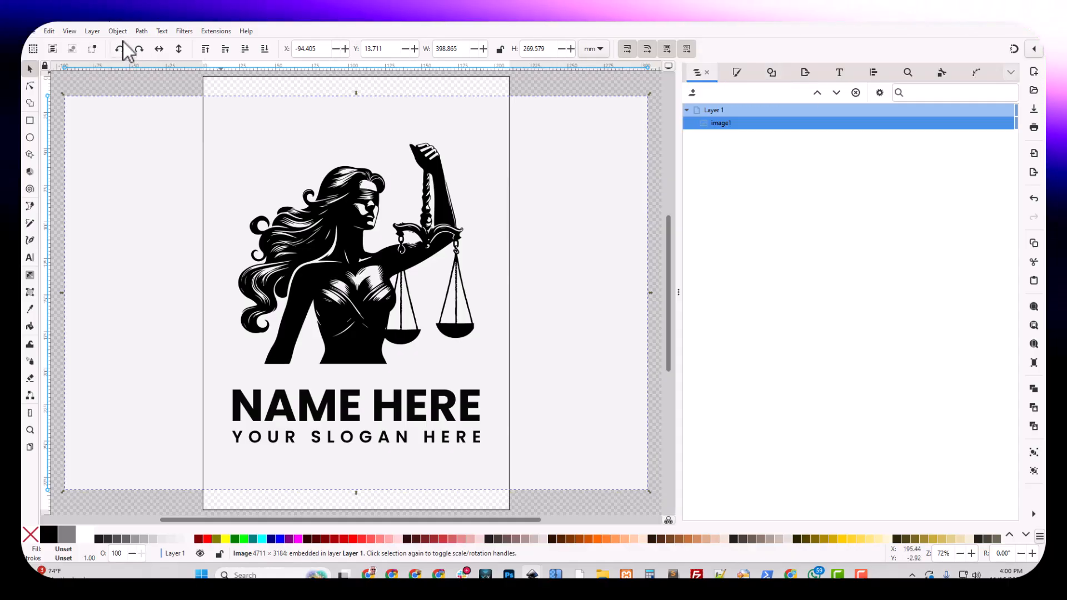
Trace the imported logo image into a vector path with a single-scan Brightness cutoff at threshold 0.450.
{"action": "left_click", "coordinate": [142, 31]}
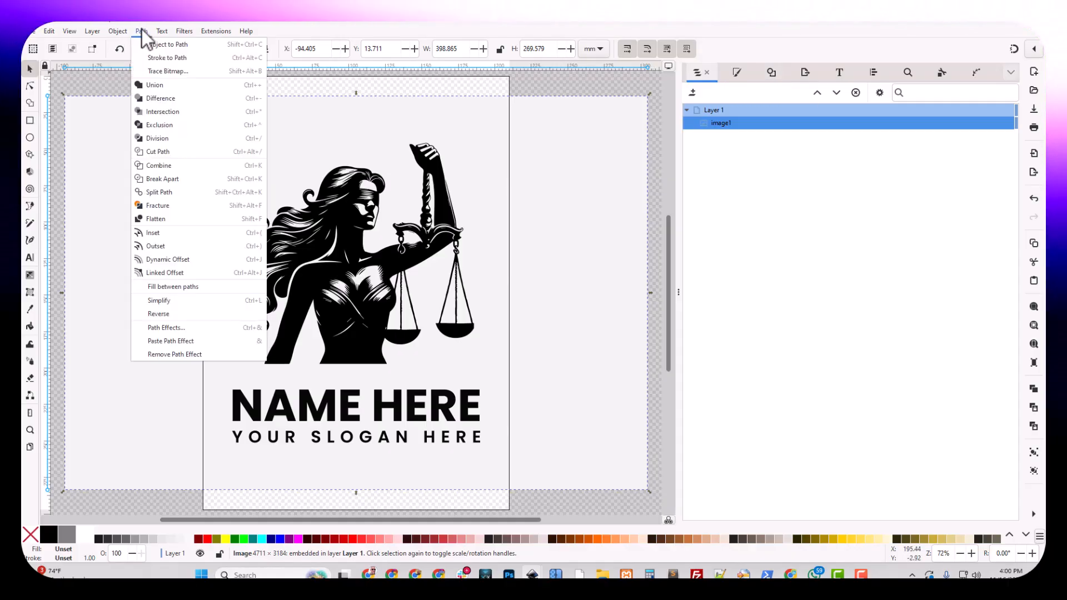
{"action": "left_click", "coordinate": [161, 73]}
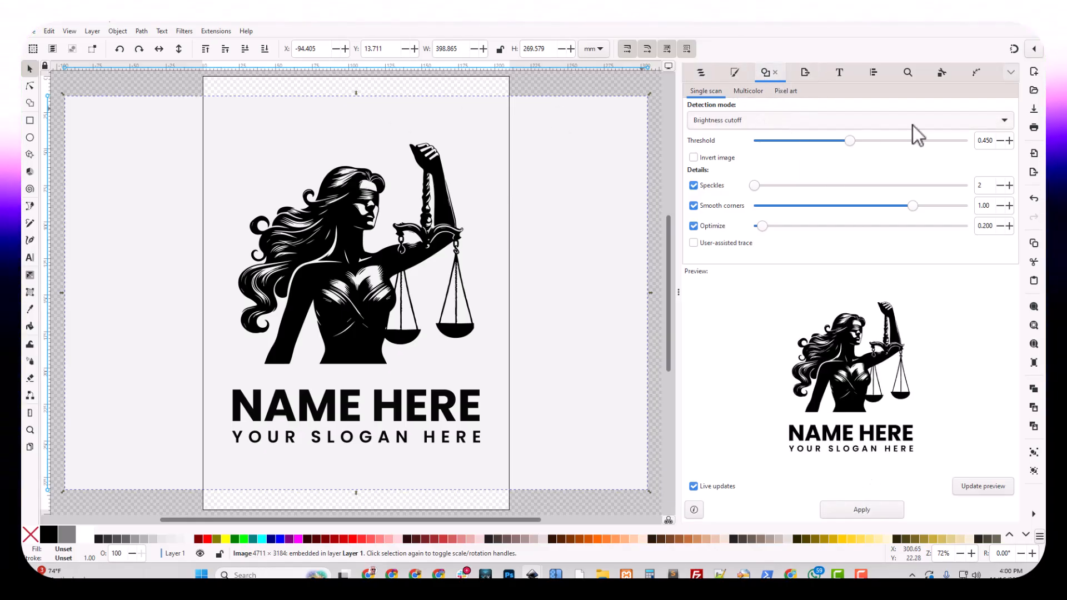
{"action": "left_click", "coordinate": [860, 511]}
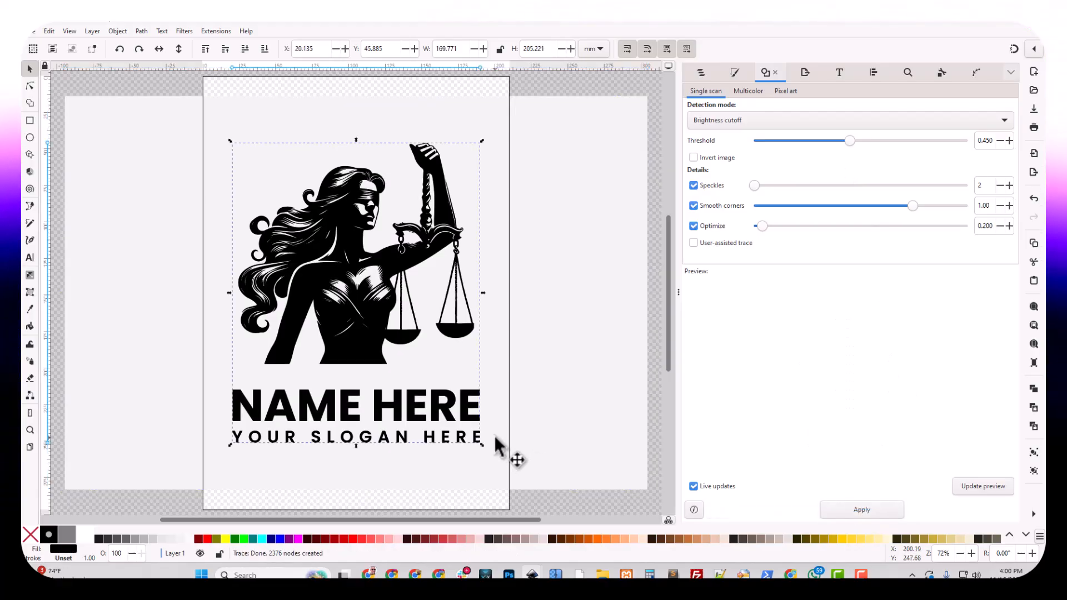
Delete the original bitmap image from Layer 1, keeping only the traced path.
{"action": "left_click", "coordinate": [709, 81]}
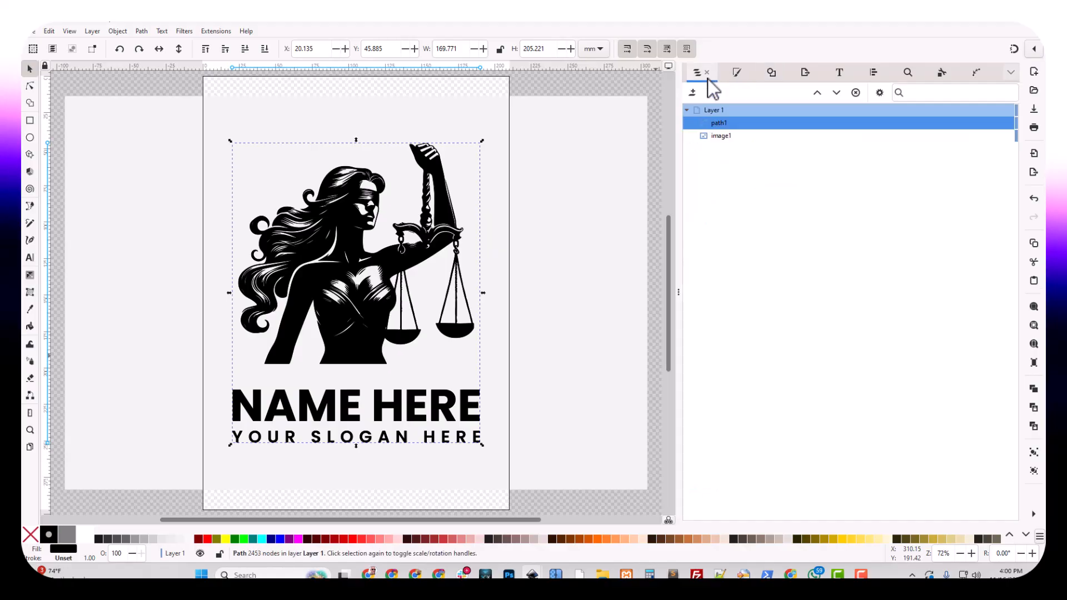
{"action": "left_click", "coordinate": [722, 136]}
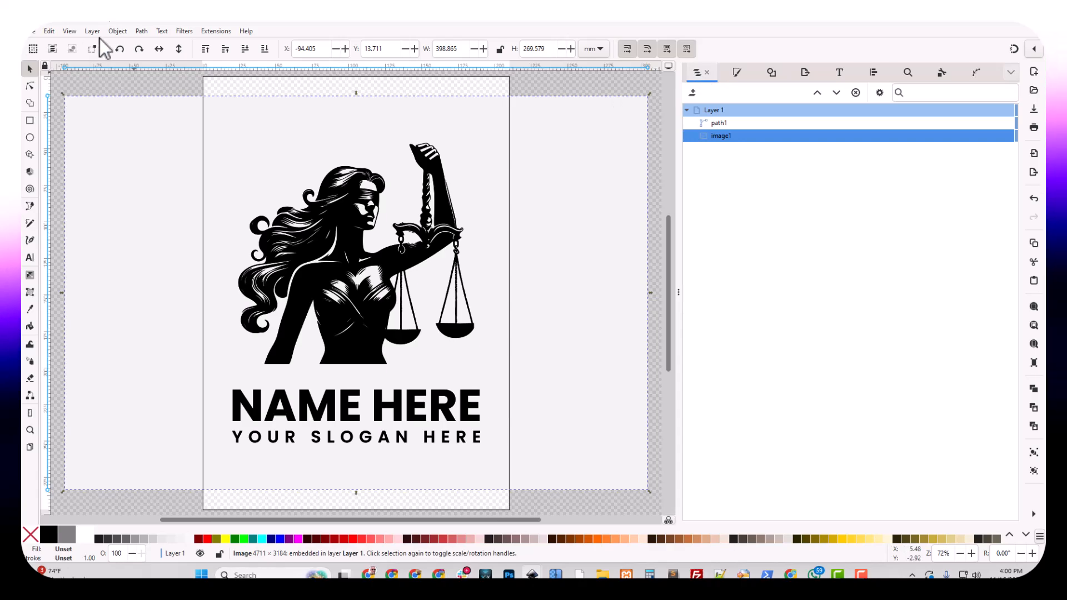
{"action": "left_click", "coordinate": [117, 31]}
{"action": "key", "text": "Escape"}
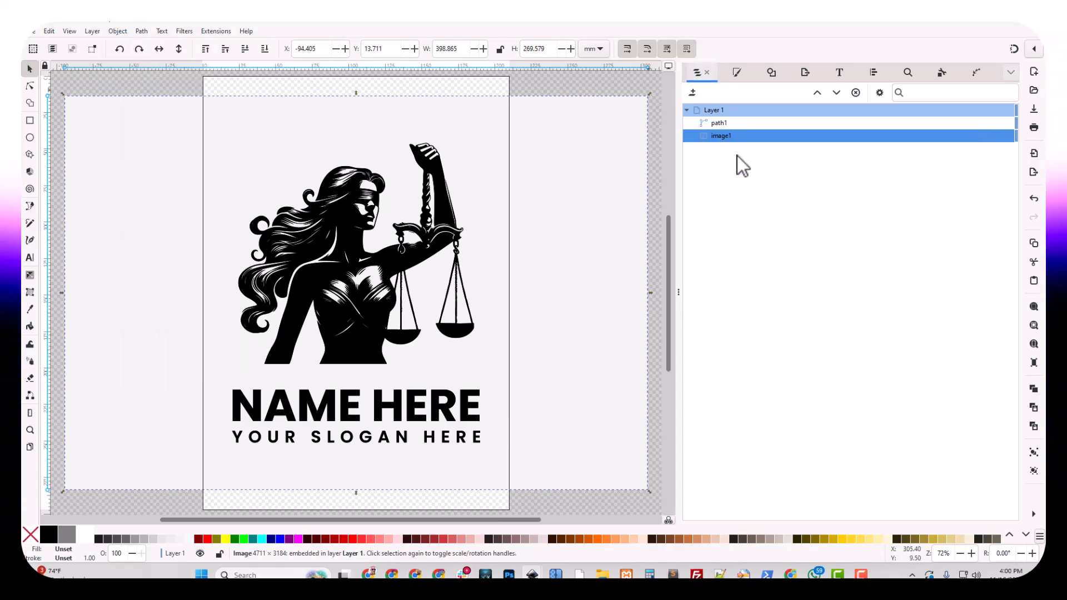
{"action": "key", "text": "Delete"}
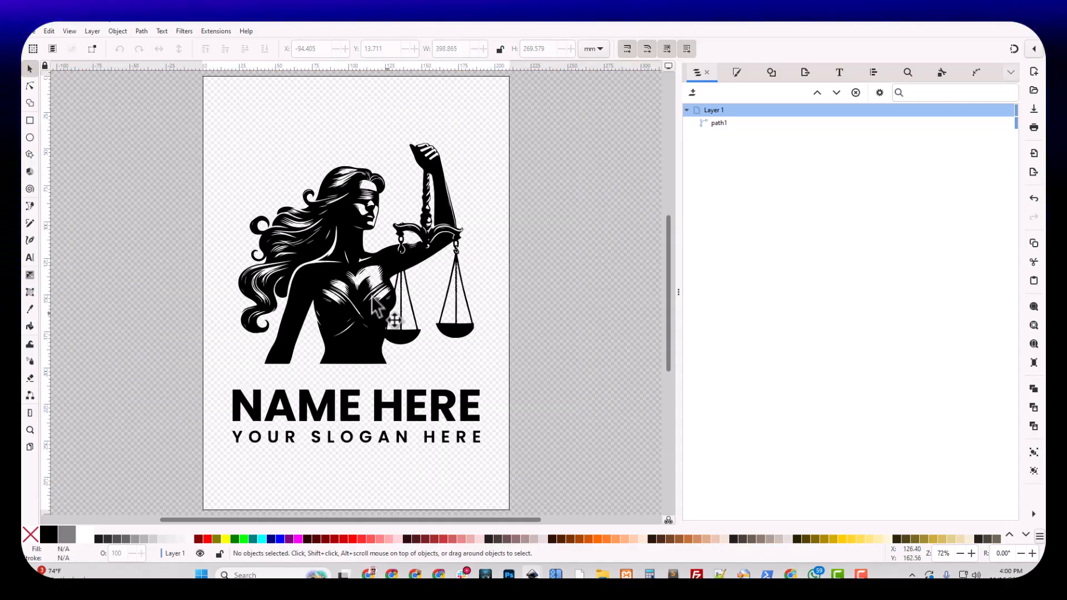
Break the traced logo path apart into its separate subpaths.
{"action": "scroll", "coordinate": [374, 300], "scroll_direction": "up", "scroll_amount": 6}
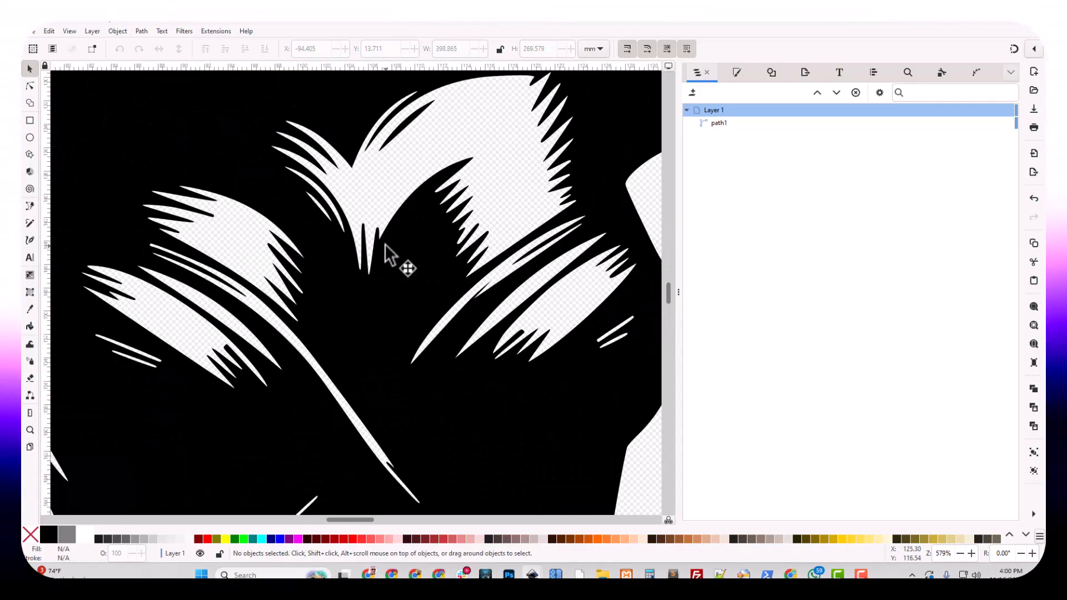
{"action": "scroll", "coordinate": [386, 247], "scroll_direction": "down", "scroll_amount": 5}
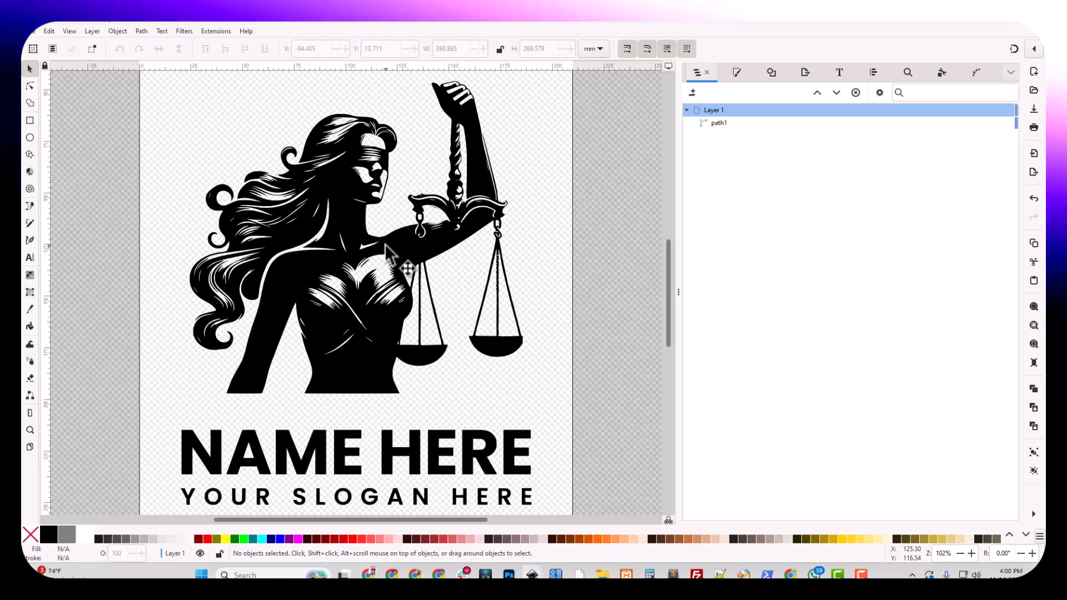
{"action": "scroll", "coordinate": [387, 250], "scroll_direction": "down", "scroll_amount": 2}
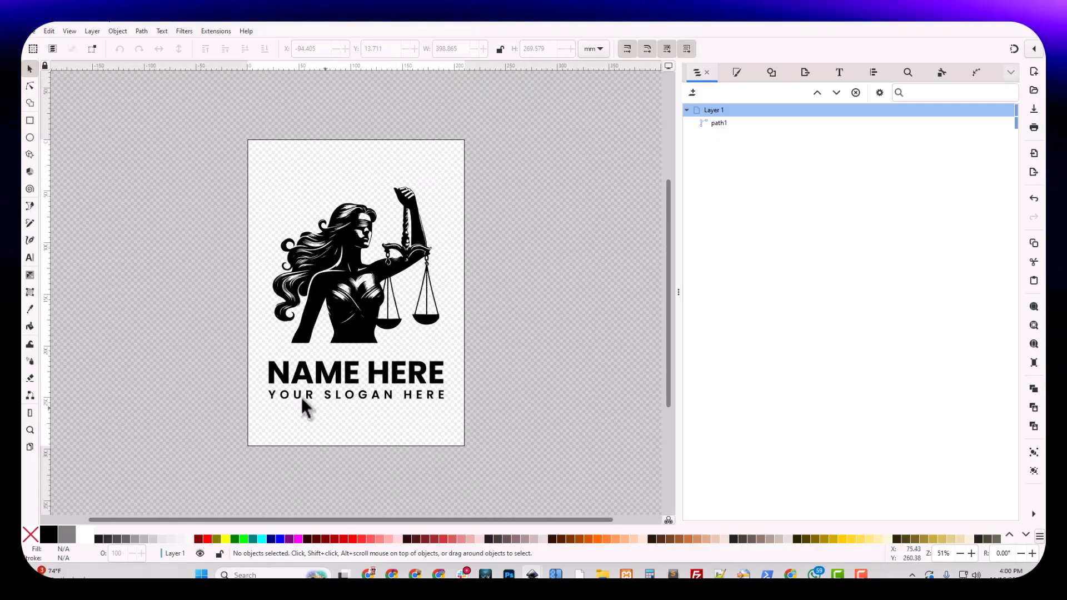
{"action": "left_click", "coordinate": [332, 381]}
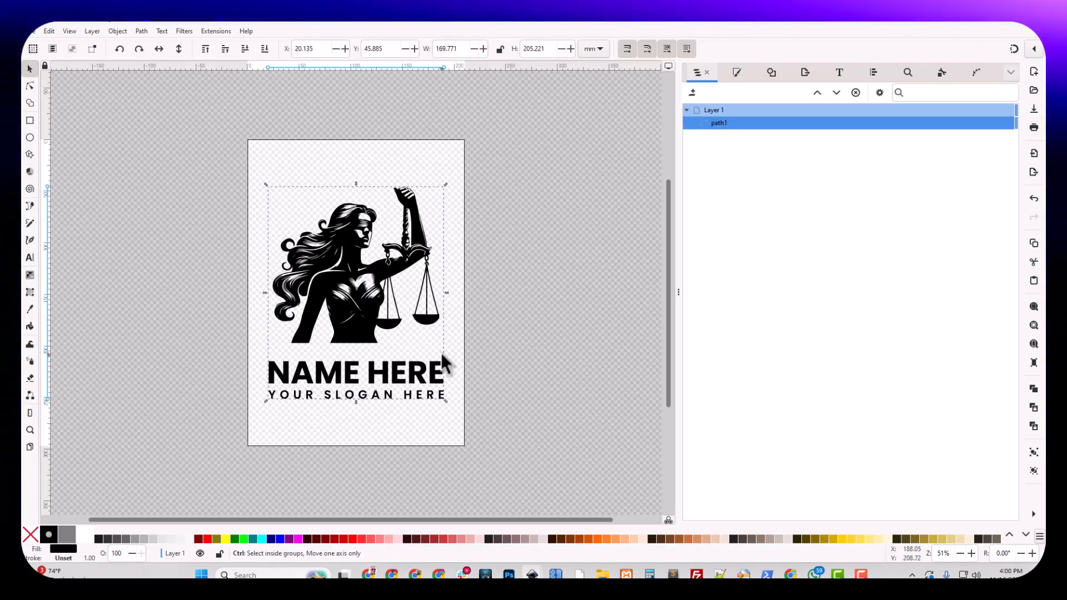
{"action": "key", "text": "ctrl+shift+k"}
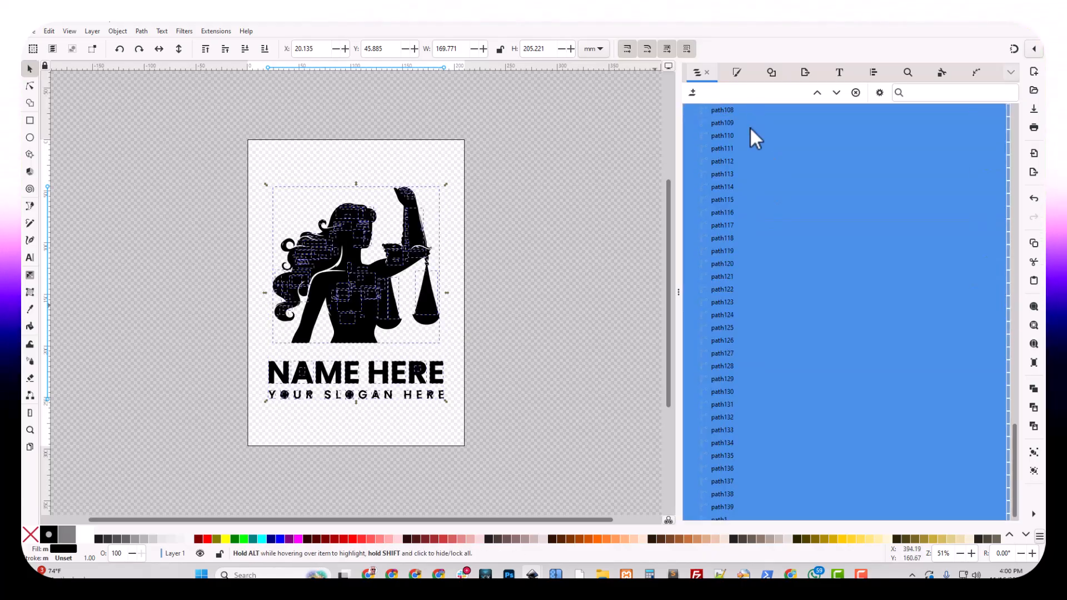
Combine all the pieces of the Lady Justice figure above the lettering into a single path.
{"action": "left_click", "coordinate": [541, 349]}
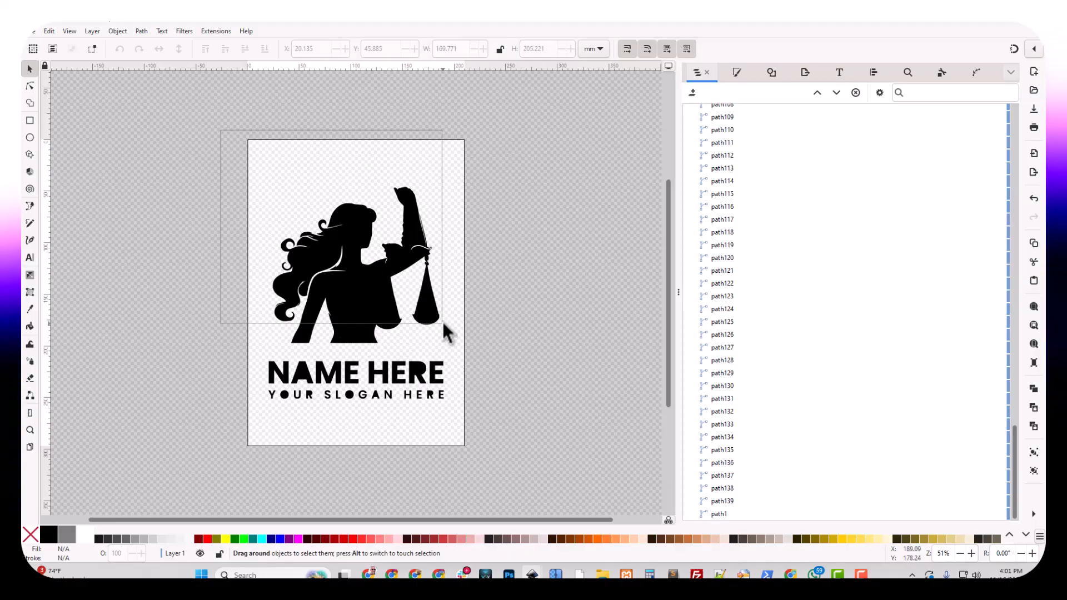
{"action": "left_click_drag", "start_coordinate": [475, 346], "coordinate": [483, 348]}
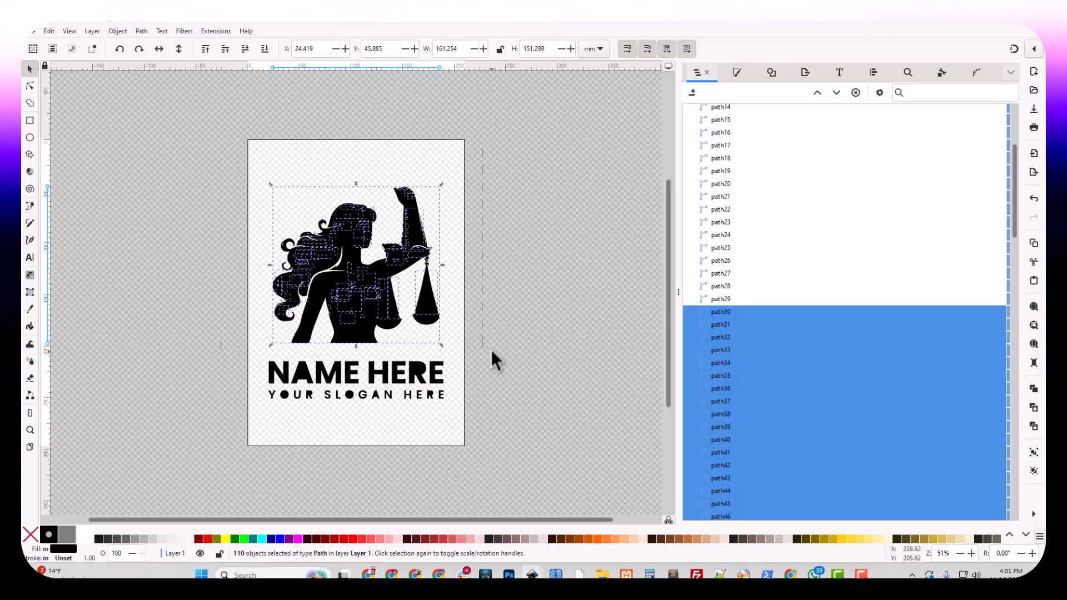
{"action": "key", "text": "ctrl+k"}
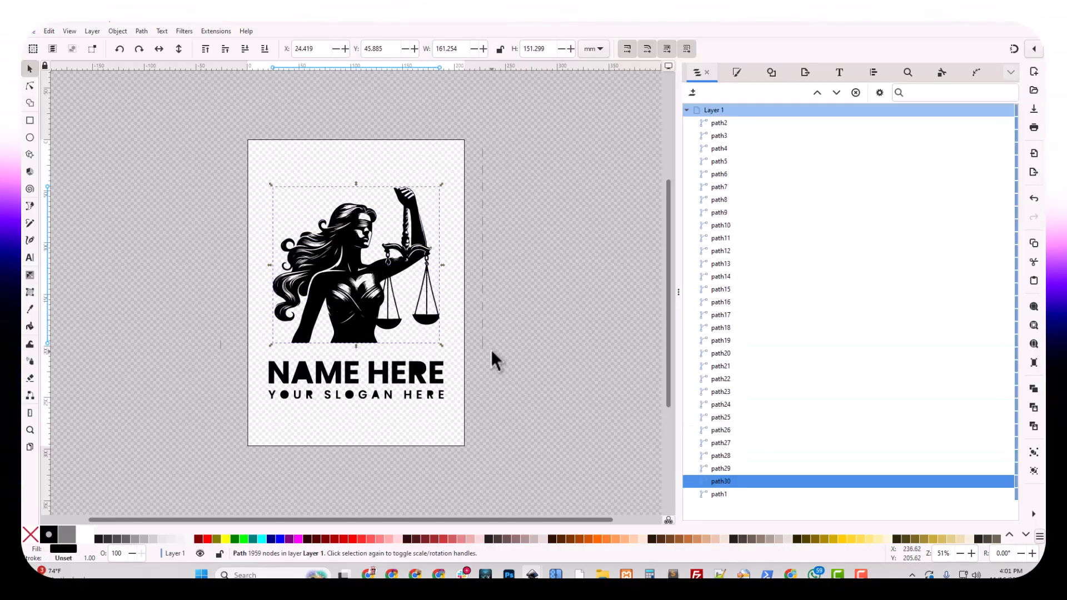
Delete the NAME HERE and YOUR SLOGAN HERE lettering below the figure.
{"action": "left_click", "coordinate": [340, 443]}
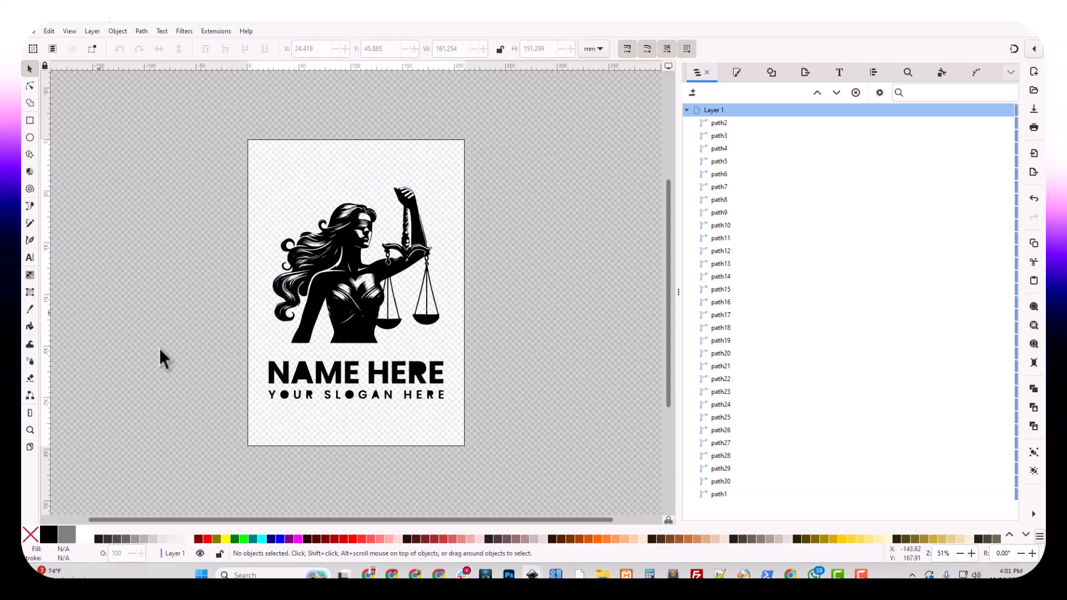
{"action": "left_click_drag", "start_coordinate": [241, 351], "coordinate": [501, 446]}
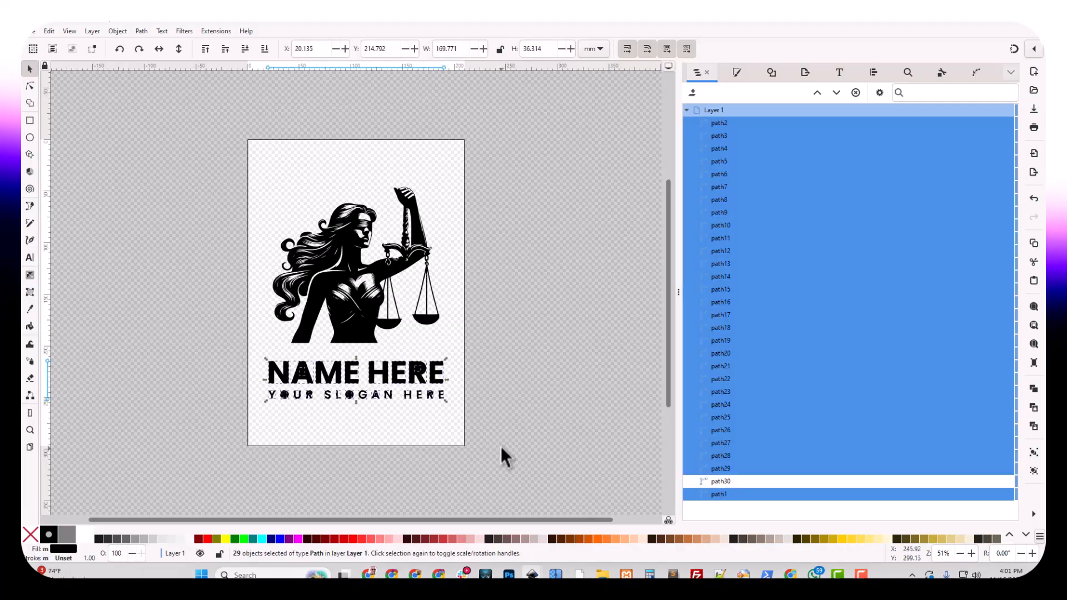
{"action": "key", "text": "Delete"}
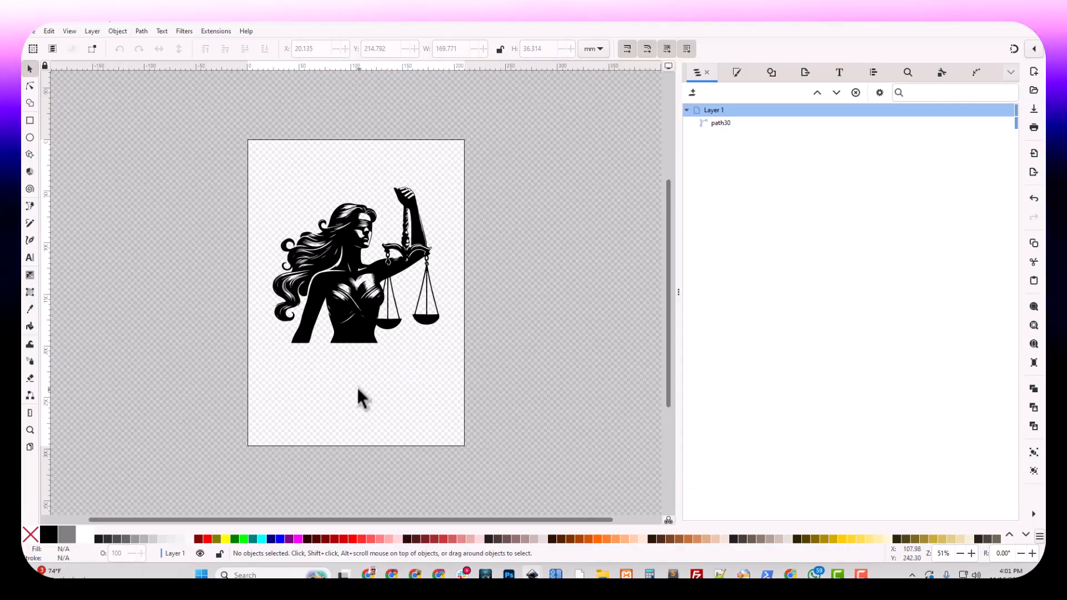
Add the text "ATTORNEY AT LAW" below the figure, with "AT LAW" on a second line.
{"action": "left_click", "coordinate": [30, 258]}
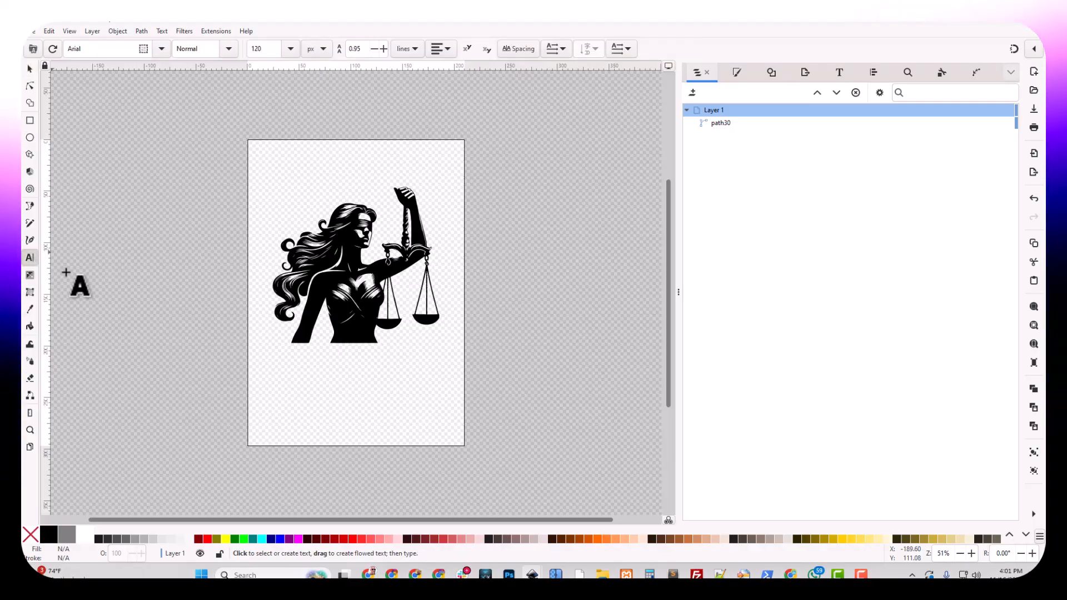
{"action": "left_click", "coordinate": [288, 393]}
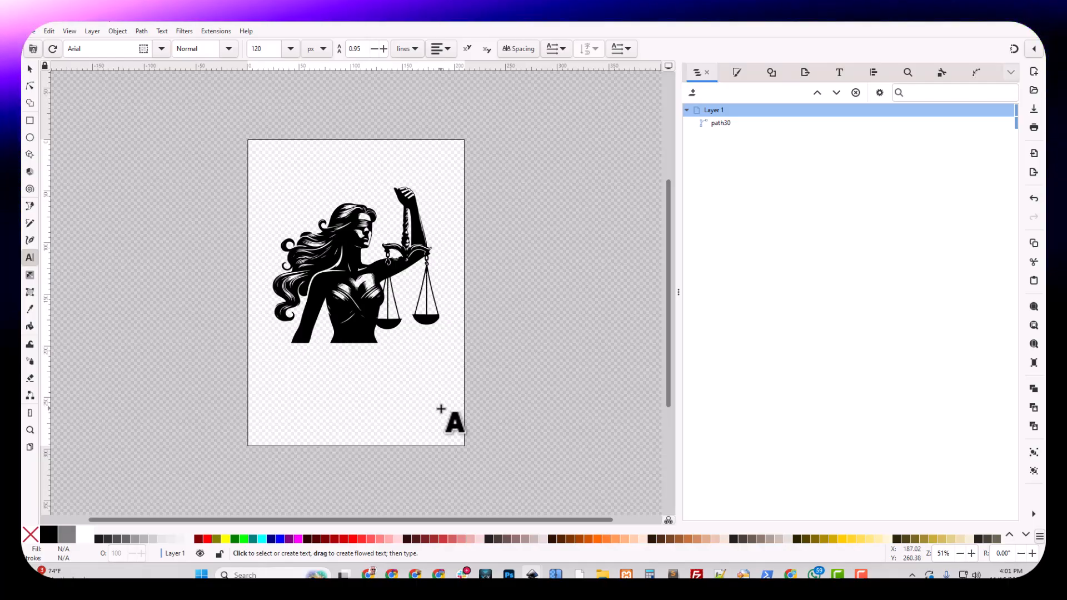
{"action": "type", "text": "Atto"}
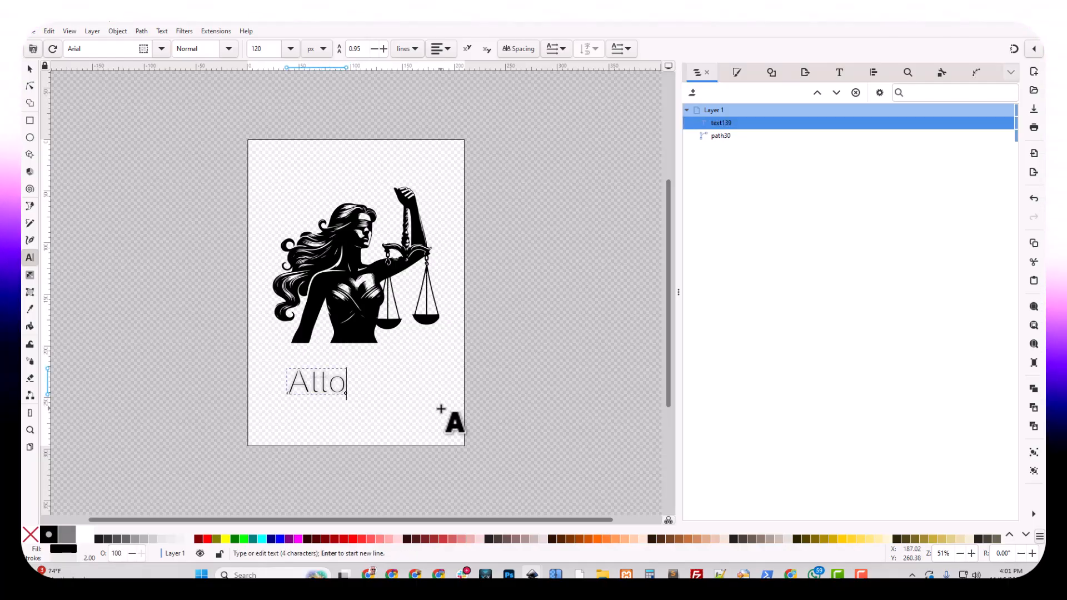
{"action": "key", "text": "BackSpace"}
{"action": "key", "text": "BackSpace"}
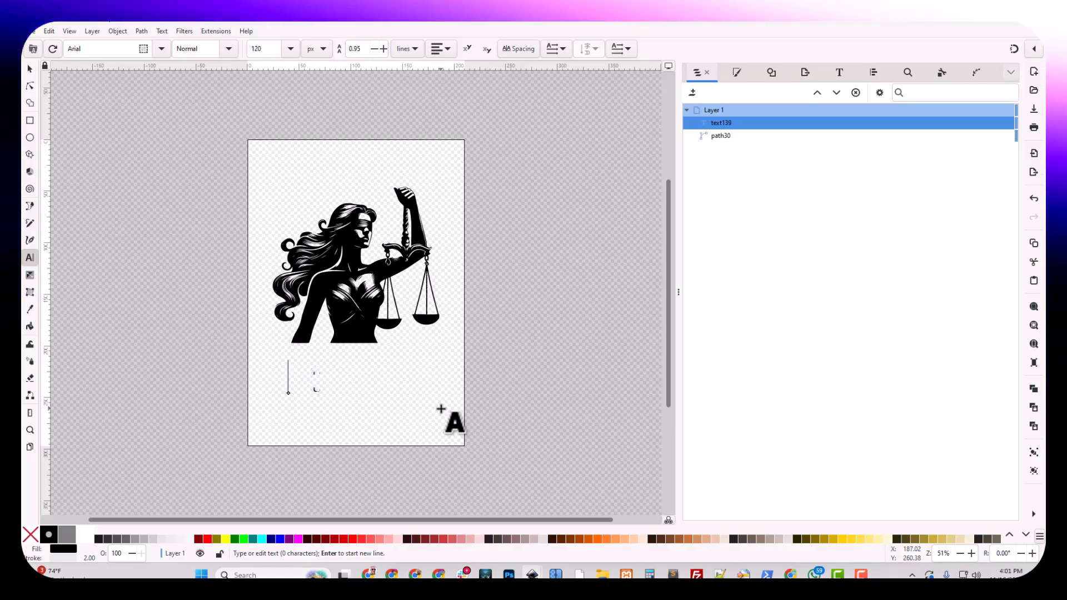
{"action": "type", "text": "AttORNEY"}
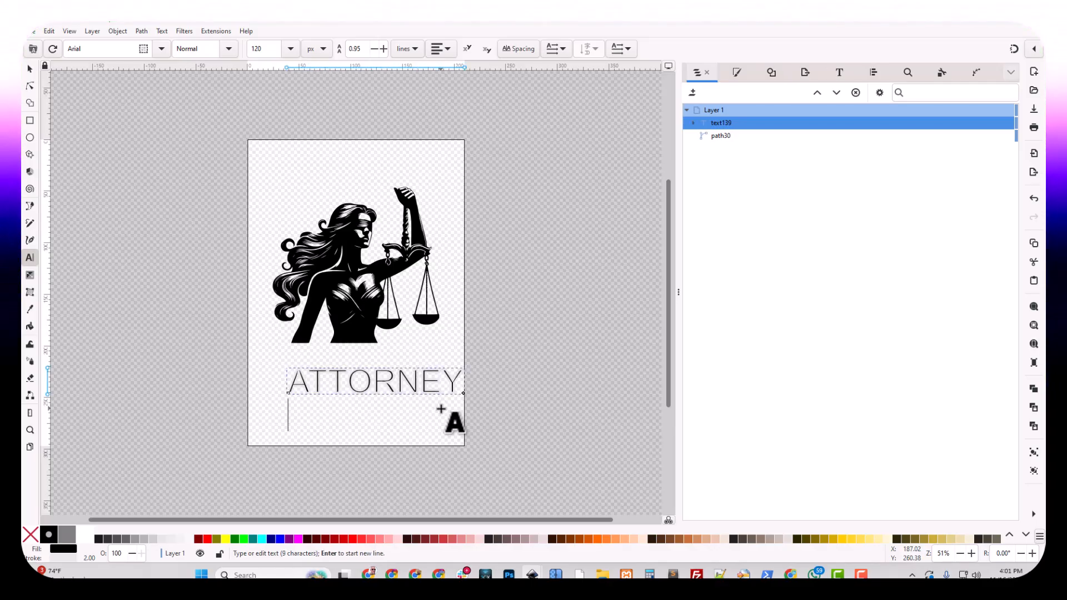
{"action": "type", "text": "AT"}
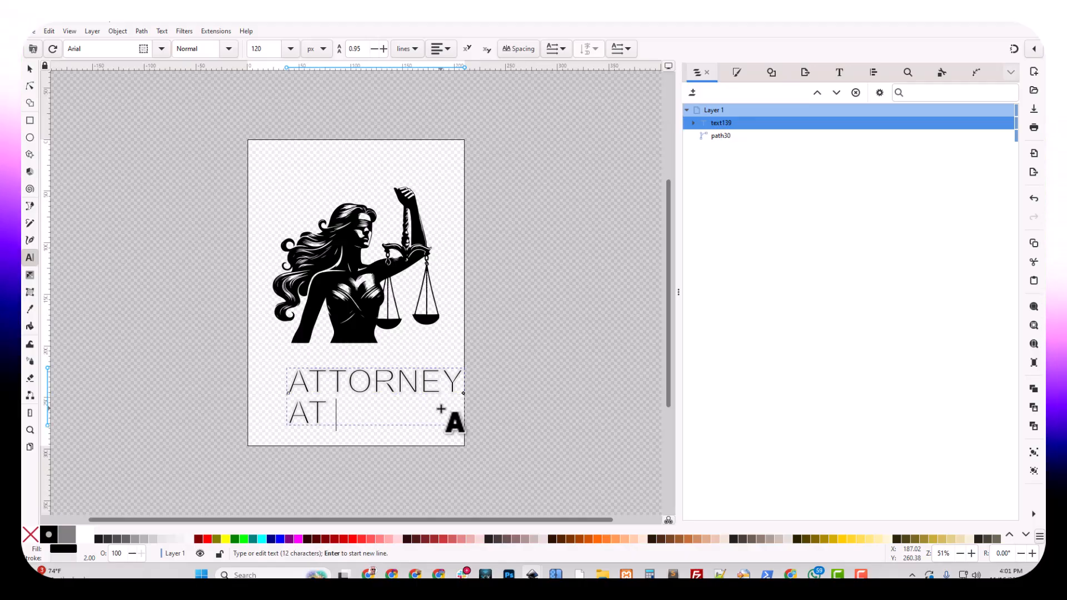
{"action": "type", "text": " LAW"}
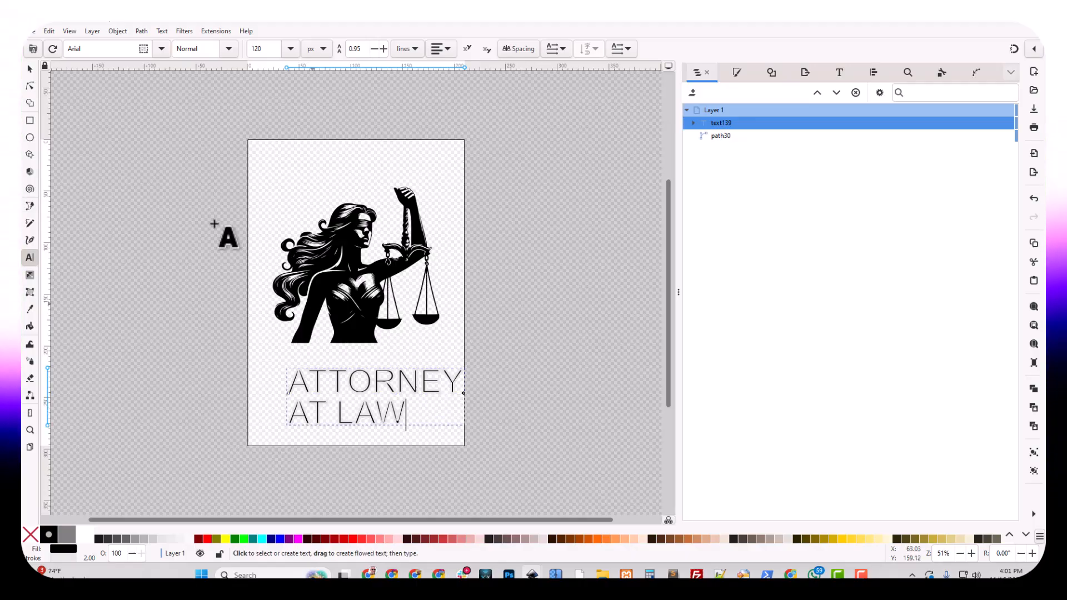
{"action": "left_click", "coordinate": [30, 68]}
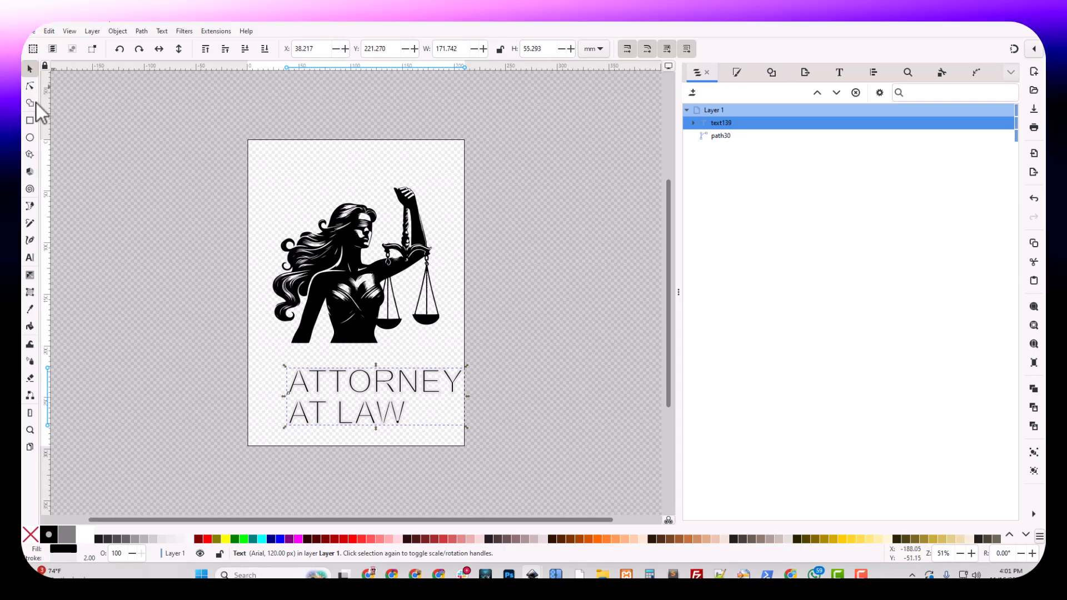
{"action": "left_click", "coordinate": [30, 257]}
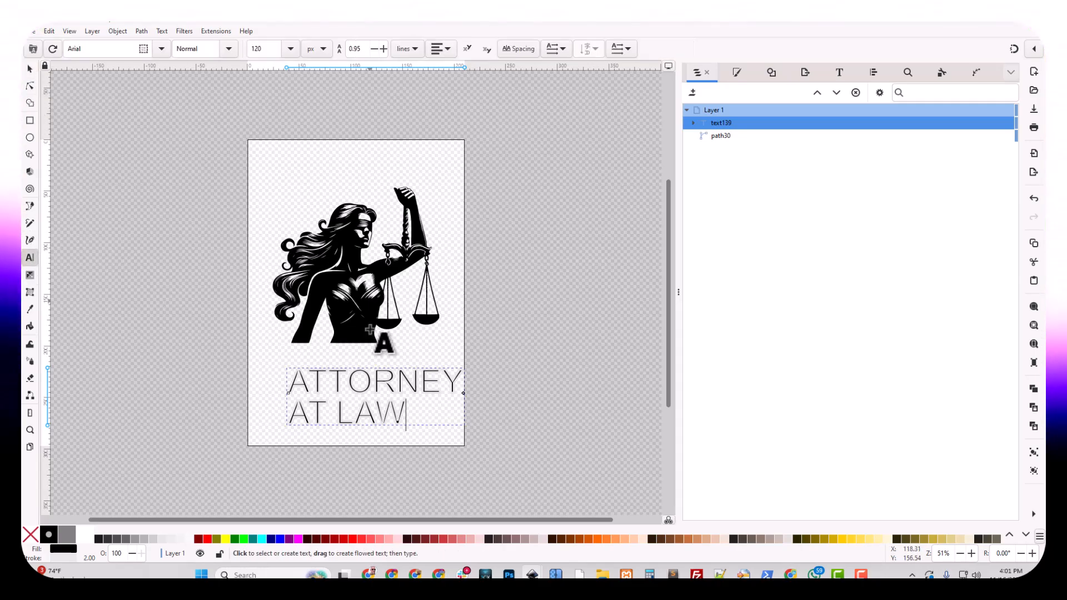
{"action": "left_click", "coordinate": [30, 69]}
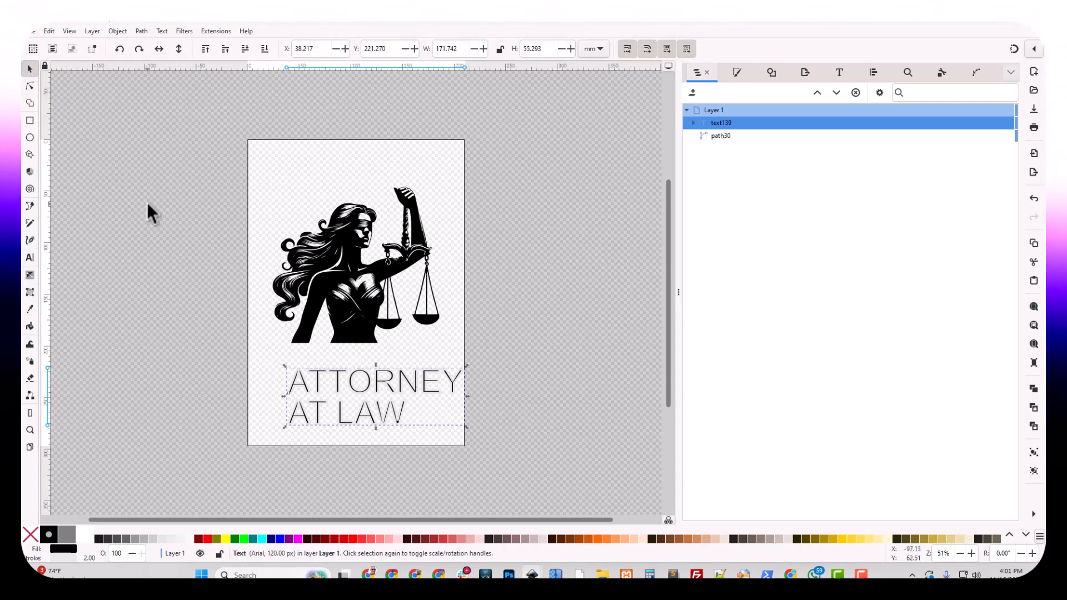
{"action": "left_click", "coordinate": [148, 210]}
{"action": "left_click", "coordinate": [339, 393]}
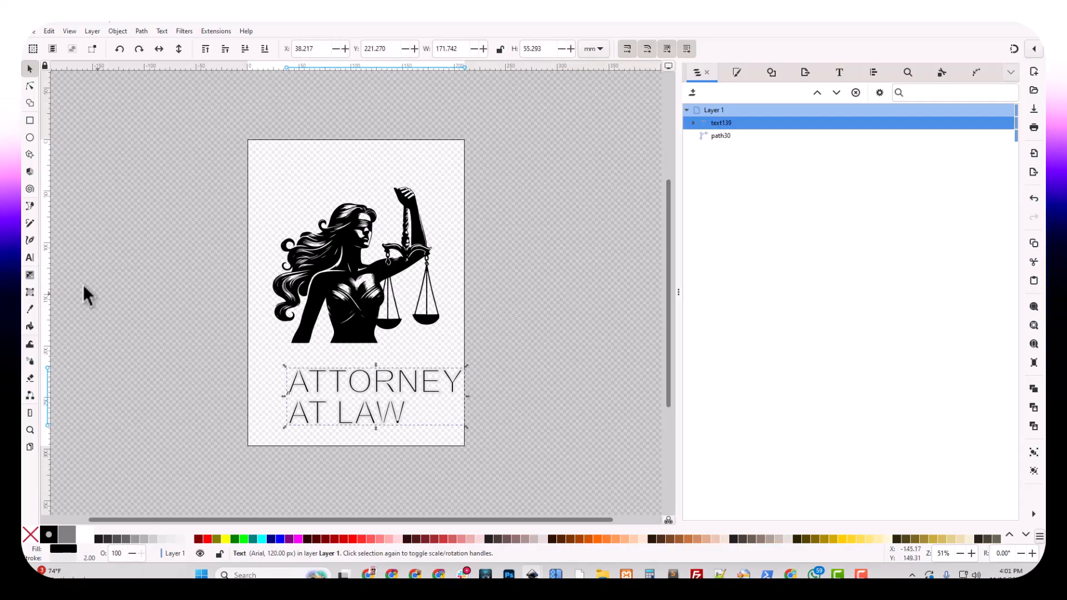
{"action": "left_click", "coordinate": [30, 258]}
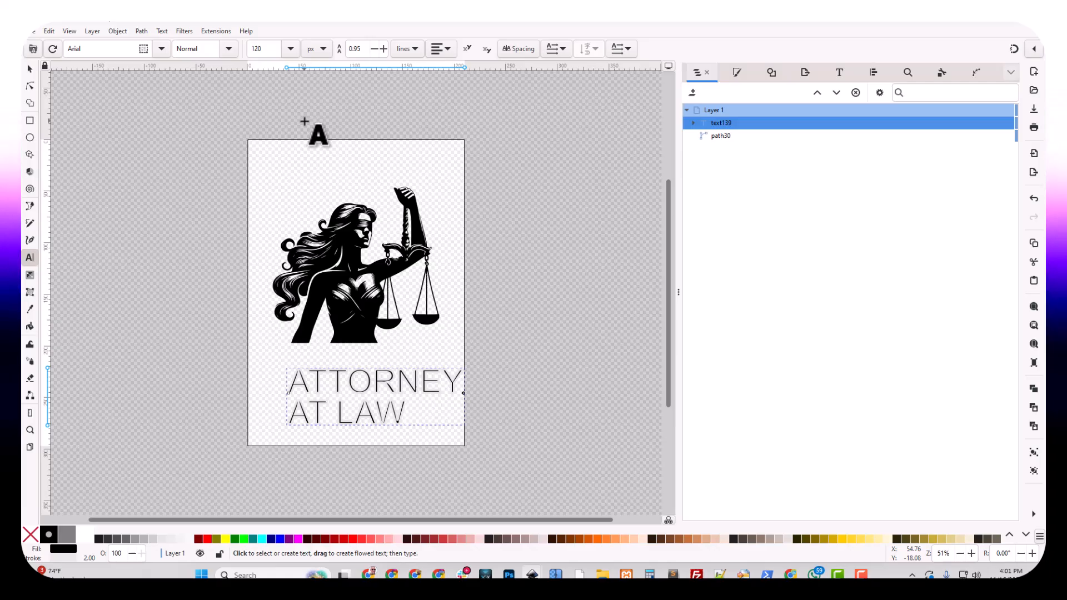
{"action": "key", "text": "ctrl+a"}
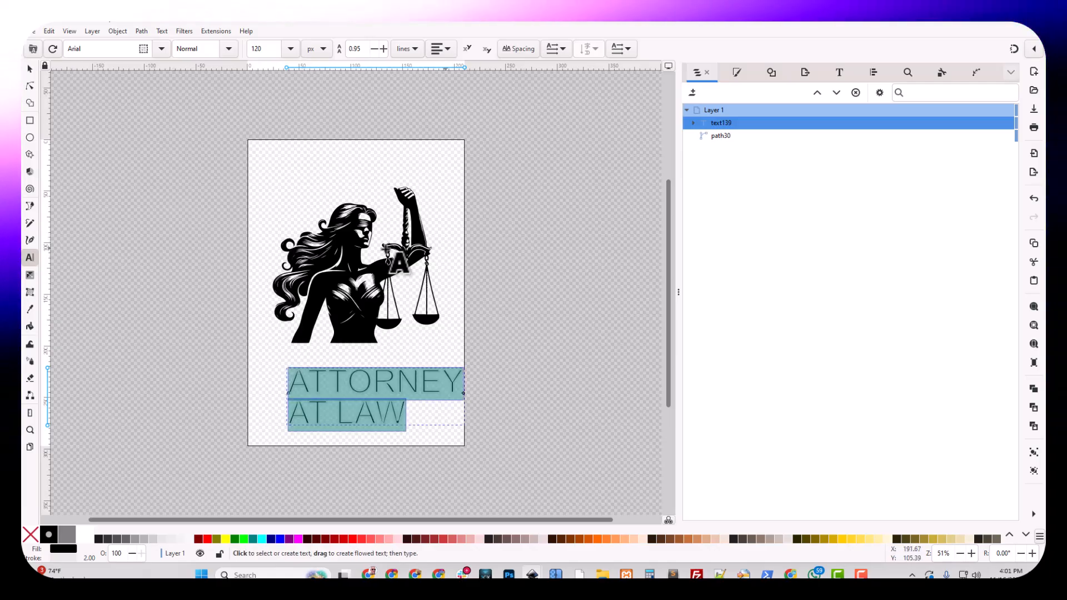
Apply the Arial Bold style to the "ATTORNEY AT LAW" text object.
{"action": "left_click", "coordinate": [30, 69]}
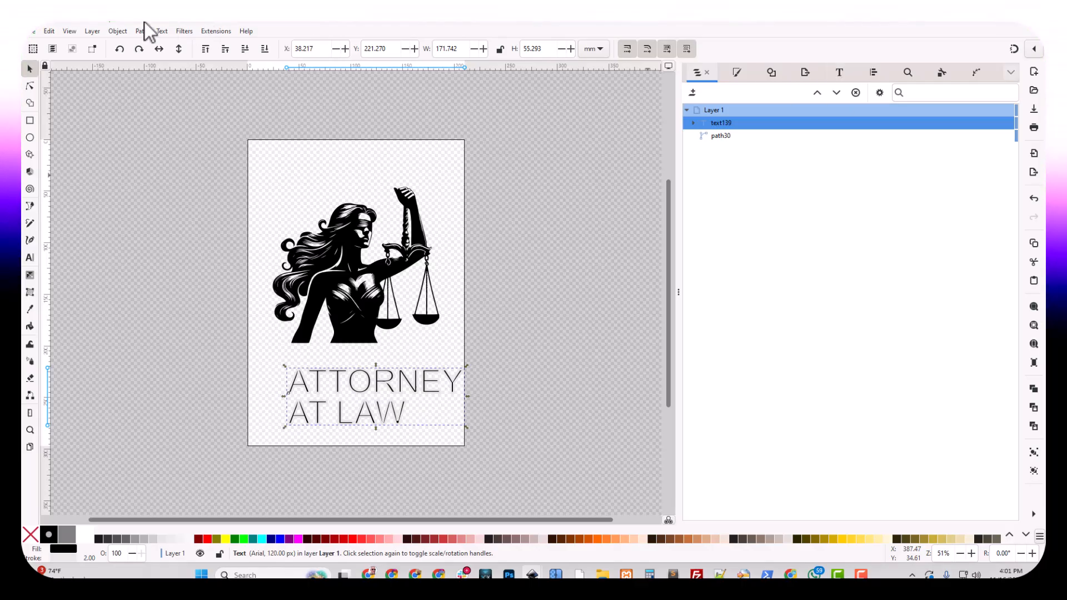
{"action": "left_click", "coordinate": [162, 31]}
{"action": "left_click", "coordinate": [182, 46]}
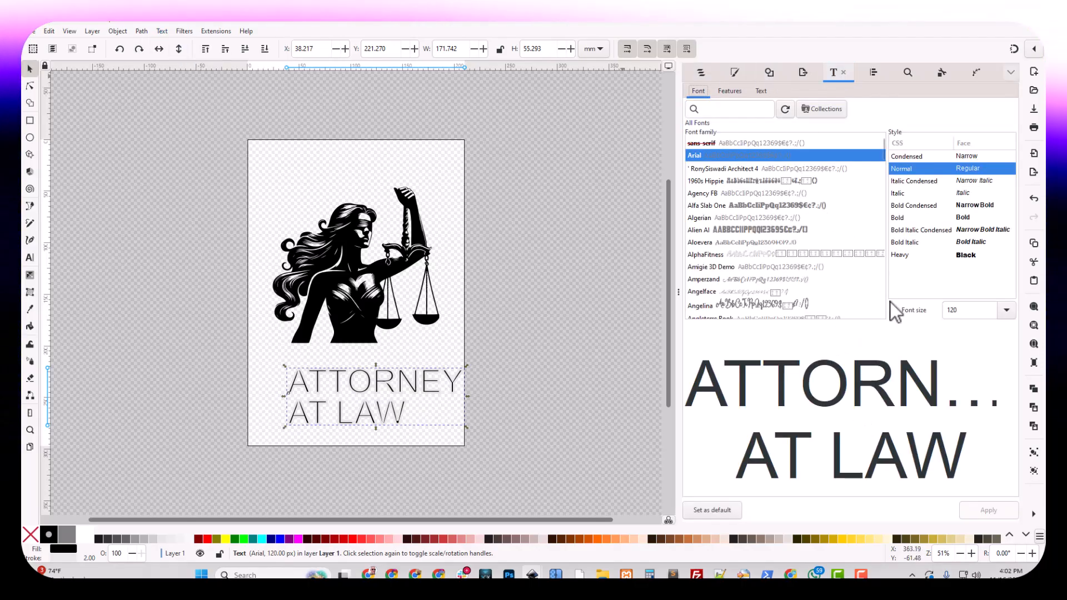
{"action": "left_click", "coordinate": [901, 218]}
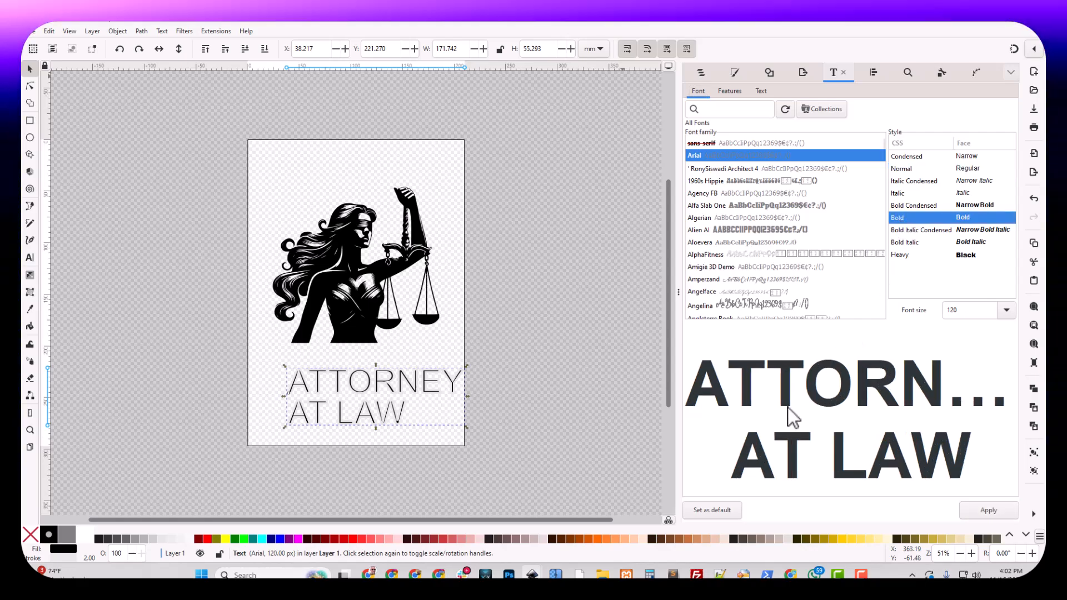
{"action": "left_click", "coordinate": [993, 508]}
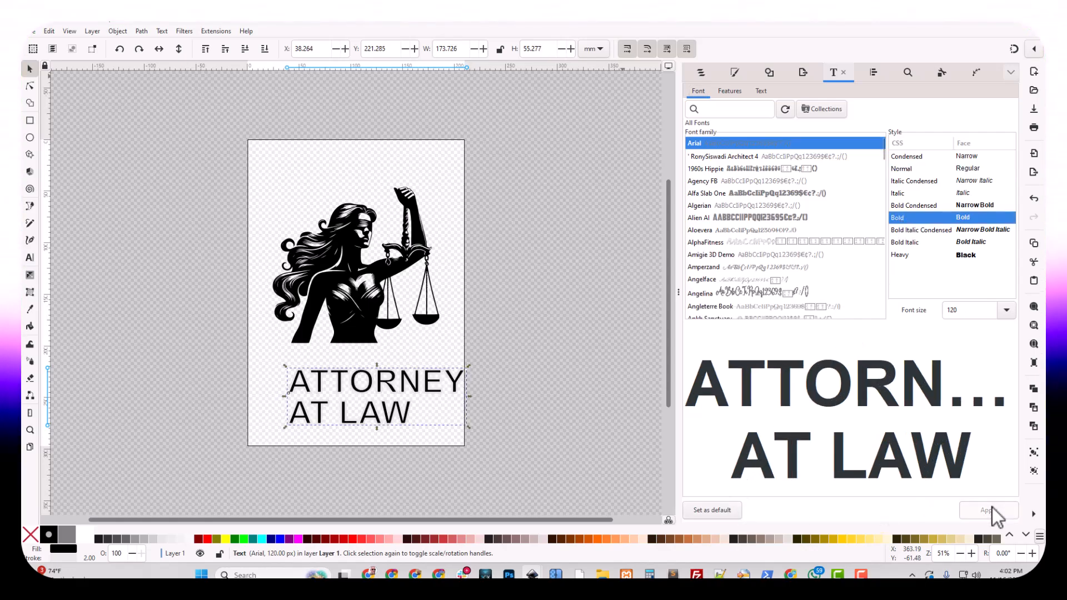
Remove the stroke paint from the "ATTORNEY AT LAW" text, leaving only its fill.
{"action": "left_click", "coordinate": [734, 73]}
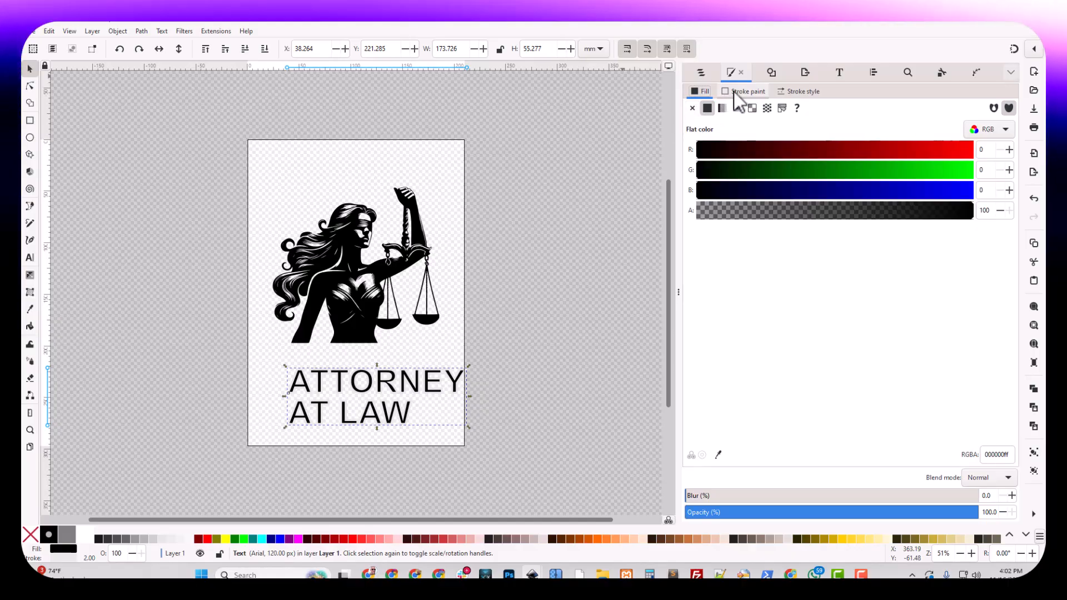
{"action": "left_click", "coordinate": [735, 92]}
{"action": "left_click", "coordinate": [692, 108]}
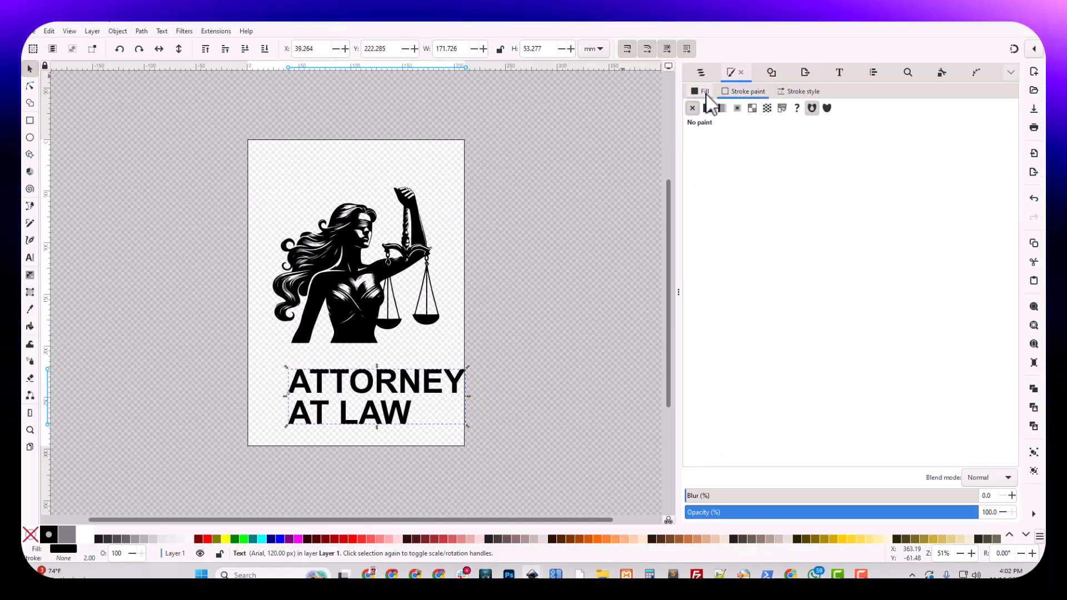
{"action": "left_click", "coordinate": [704, 92]}
Center-align both lines of the "ATTORNEY AT LAW" text and move it beneath the figure, to about X 20 mm, Y 211 mm.
{"action": "left_click", "coordinate": [838, 73]}
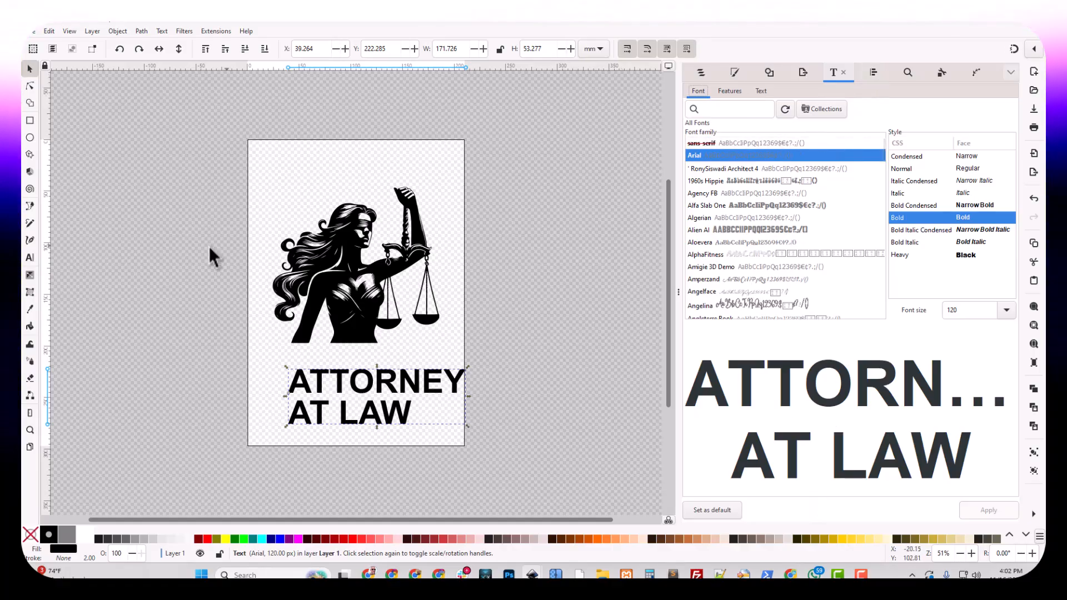
{"action": "left_click", "coordinate": [30, 258]}
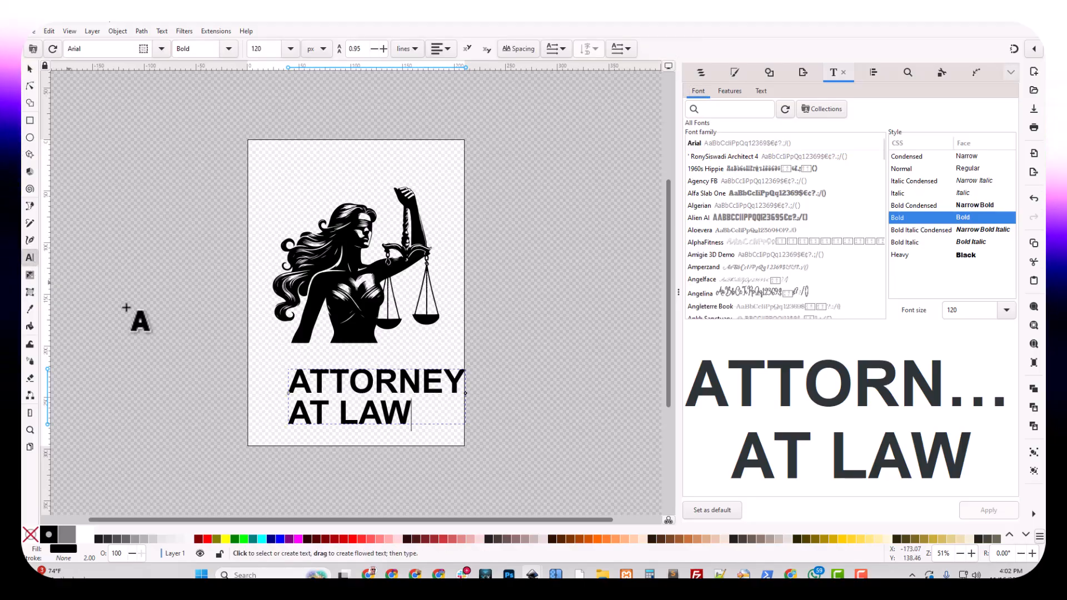
{"action": "left_click_drag", "start_coordinate": [410, 412], "coordinate": [290, 375]}
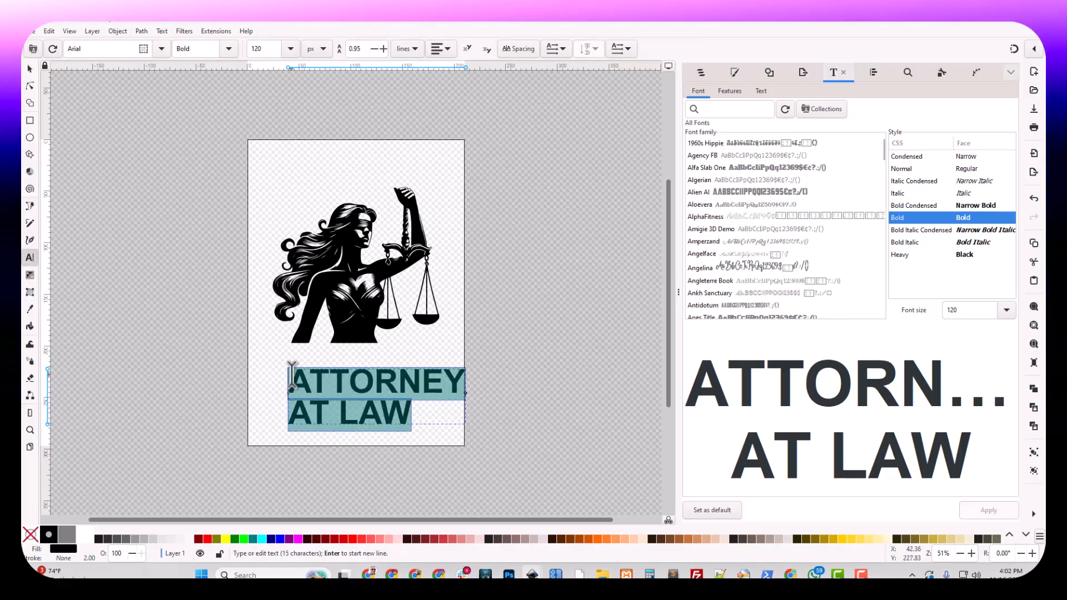
{"action": "left_click", "coordinate": [441, 55]}
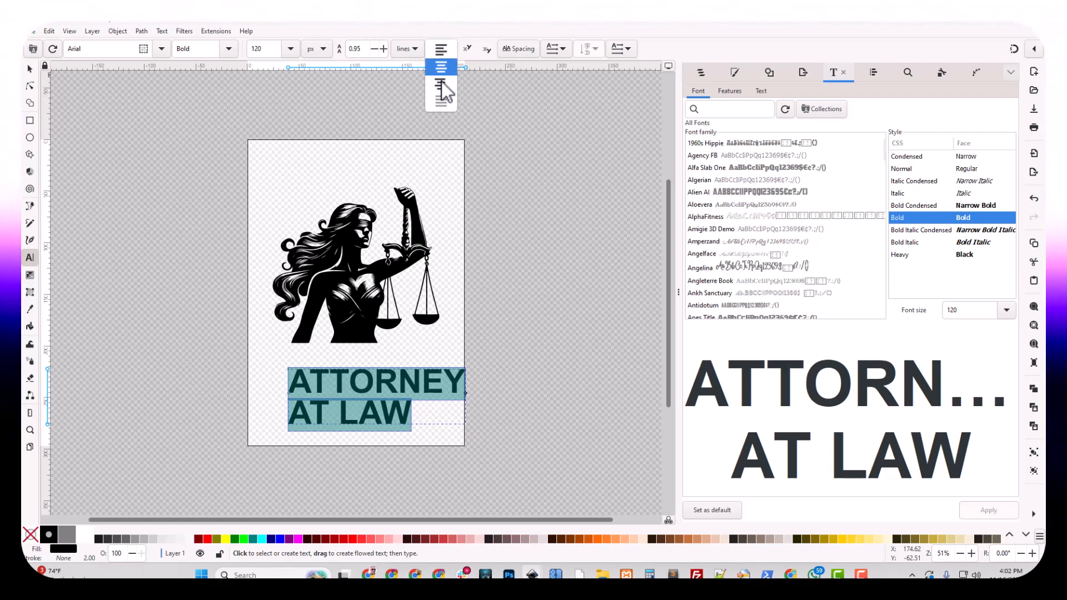
{"action": "left_click", "coordinate": [444, 72]}
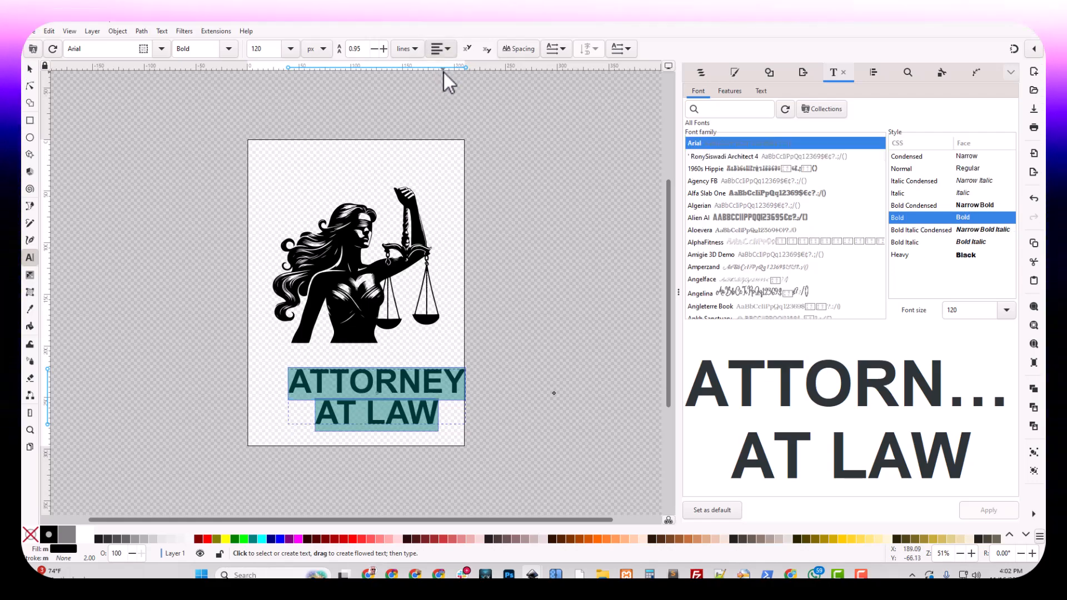
{"action": "left_click", "coordinate": [30, 69]}
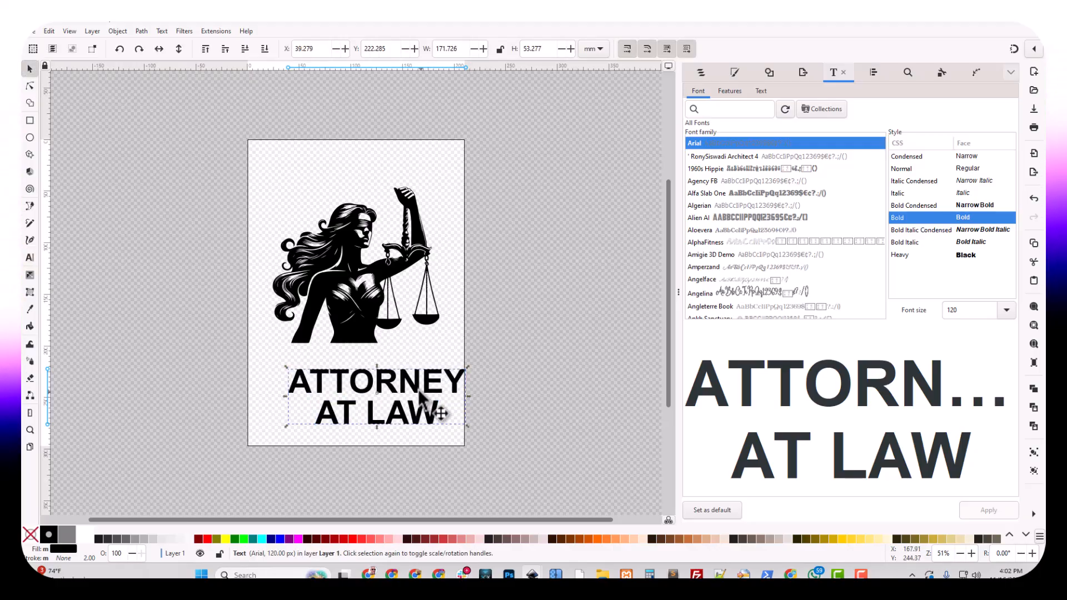
{"action": "left_click_drag", "start_coordinate": [384, 380], "coordinate": [363, 369]}
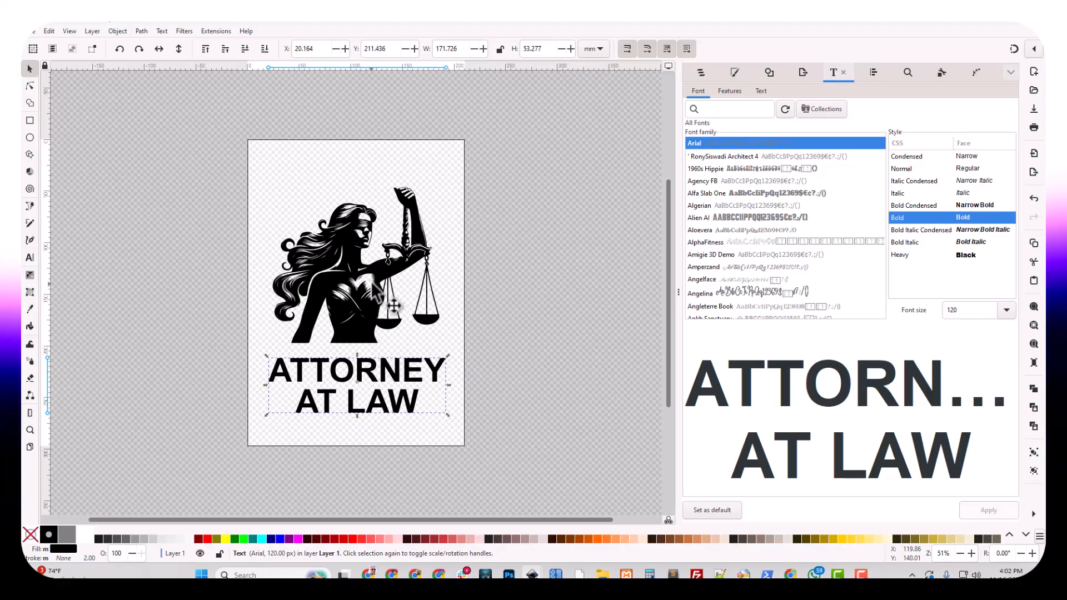
Center the text and the Lady Justice figure horizontally relative to the page, and resize the page to fit the artwork.
{"action": "left_click", "coordinate": [393, 306], "text": "shift"}
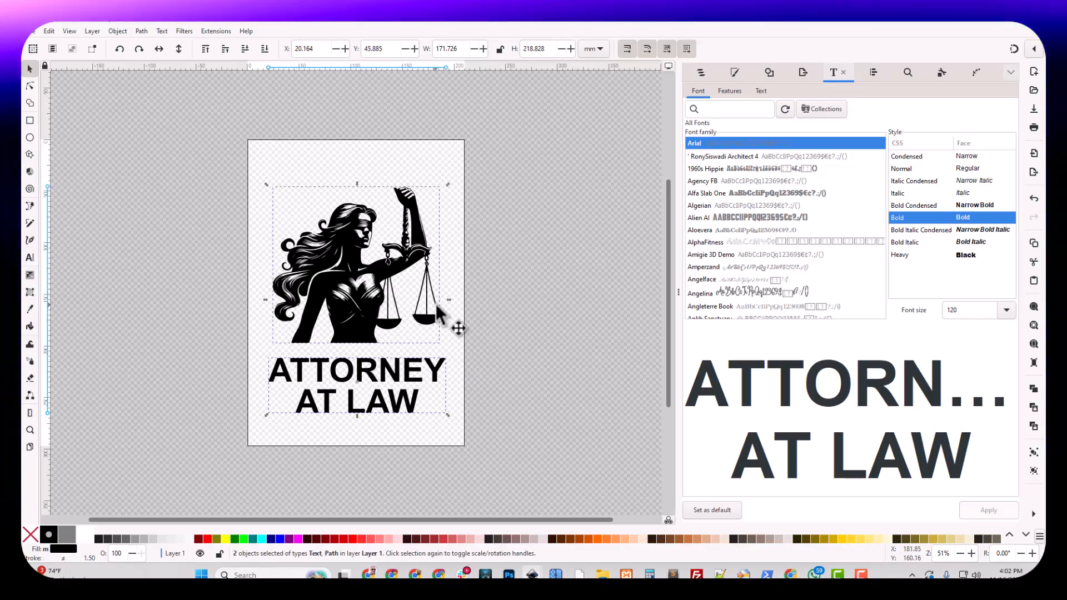
{"action": "left_click", "coordinate": [875, 71]}
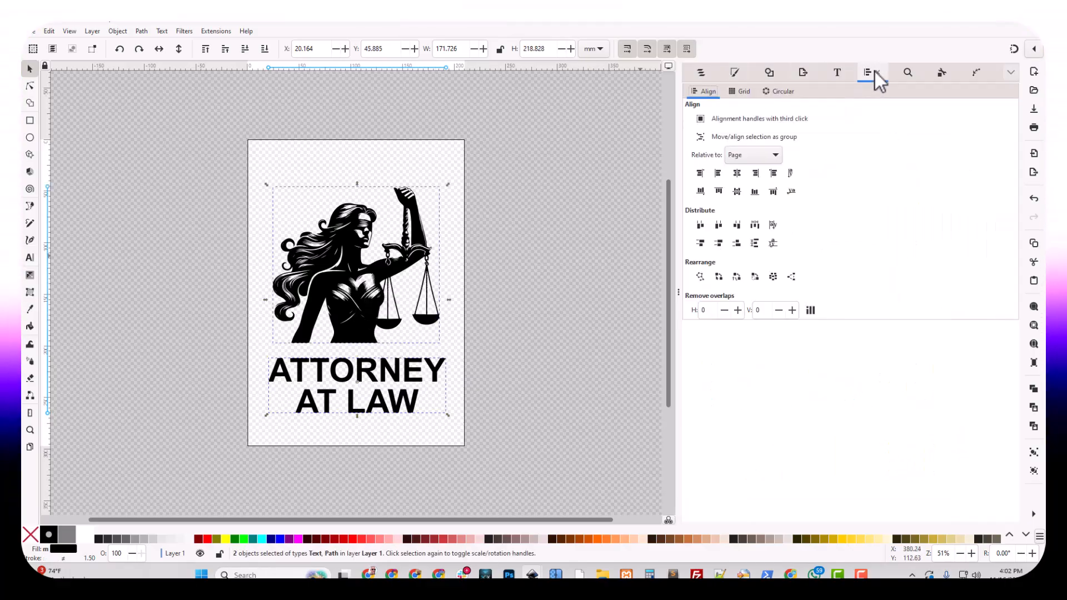
{"action": "left_click", "coordinate": [119, 31]}
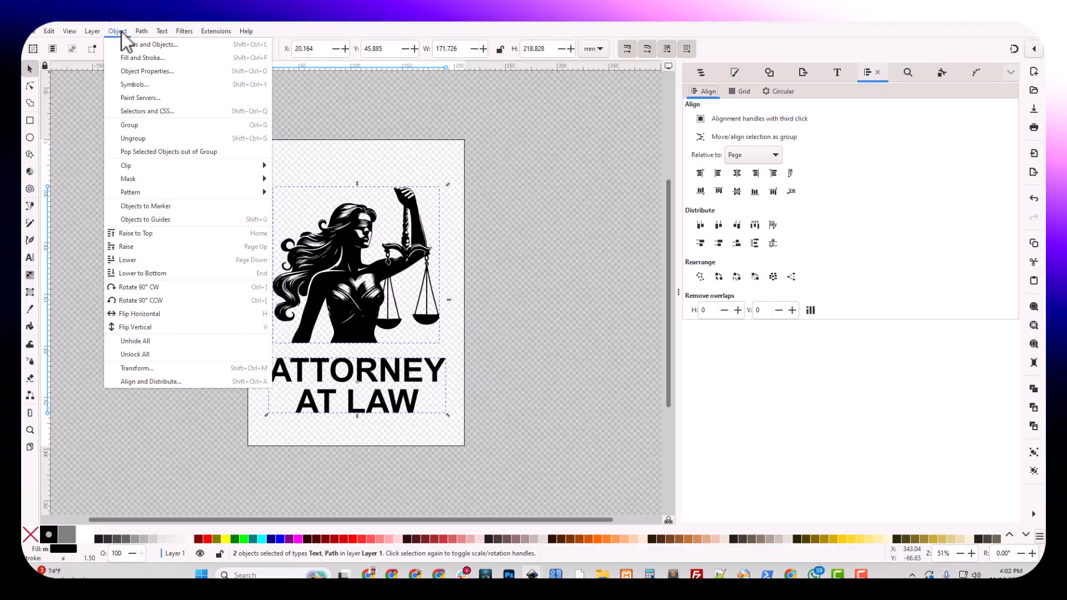
{"action": "mouse_move", "coordinate": [139, 35]}
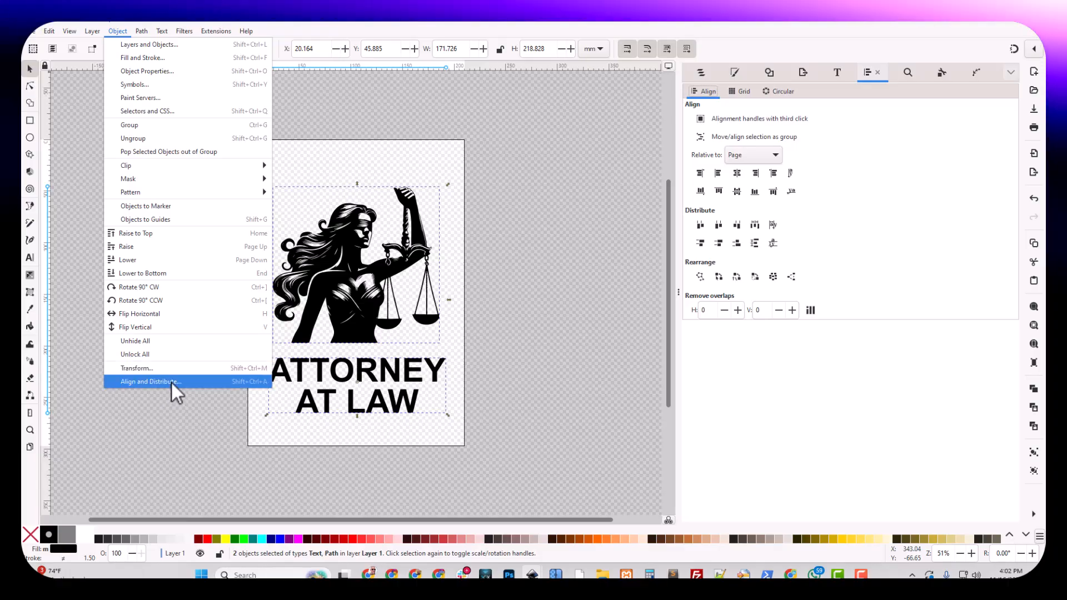
{"action": "left_click", "coordinate": [172, 383]}
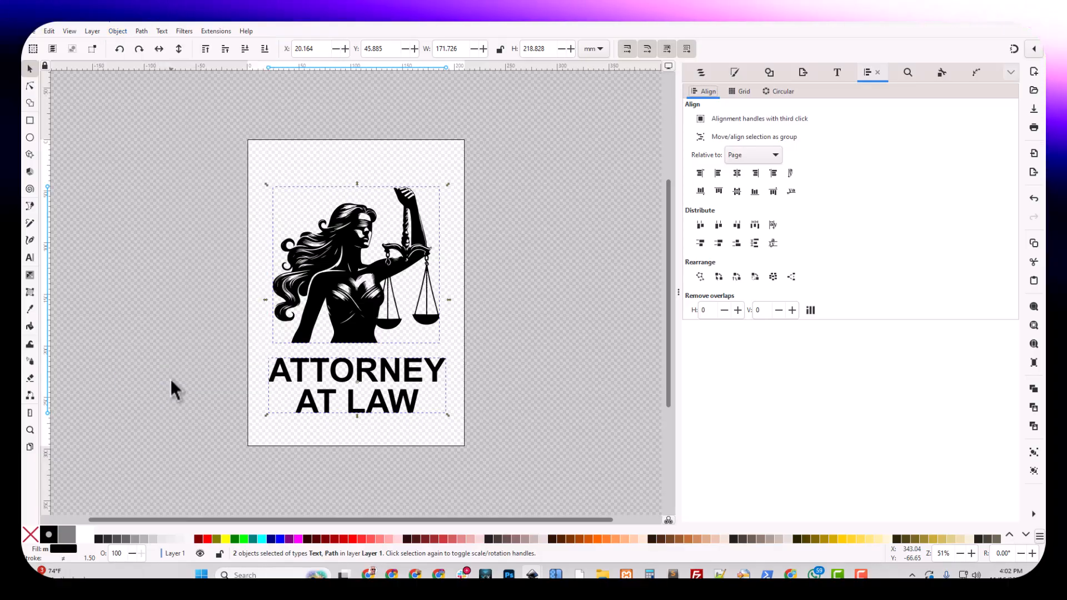
{"action": "left_click", "coordinate": [738, 174]}
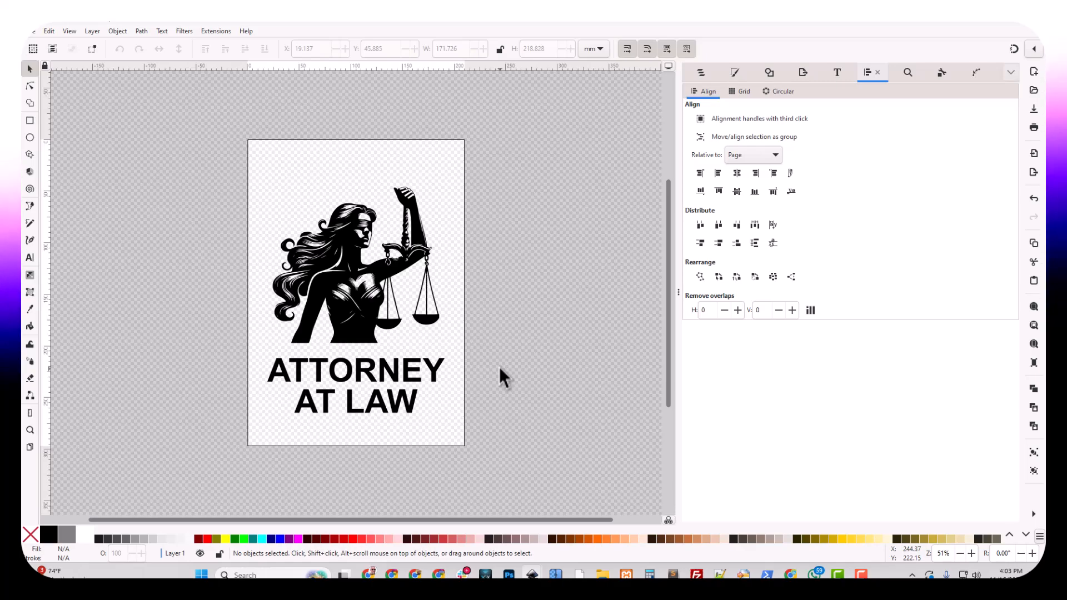
{"action": "key", "text": "ctrl+shift+r"}
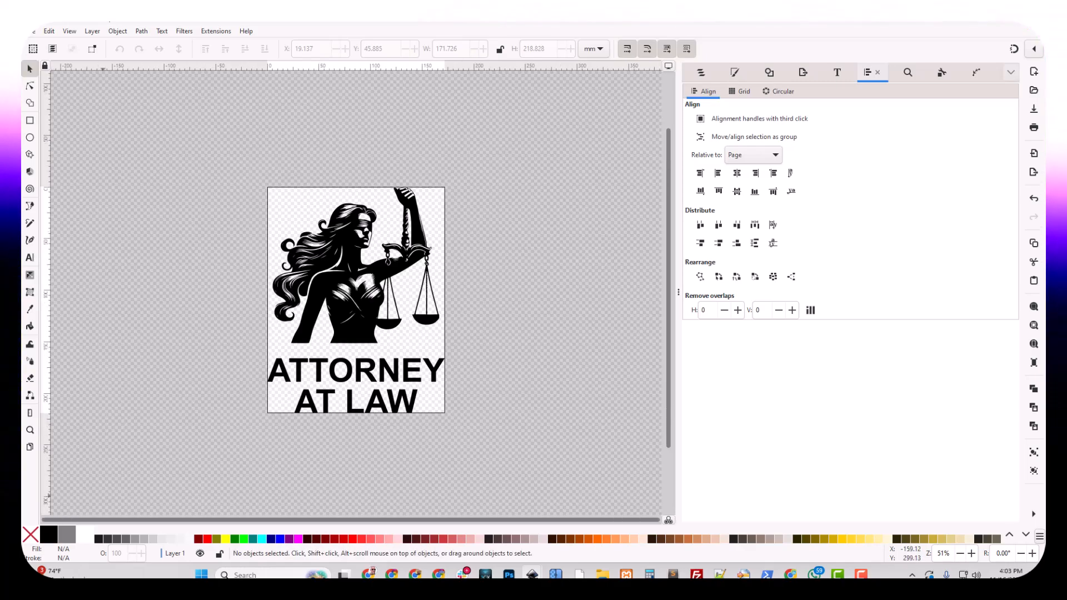
Set up a single-file export of the page with an image width of 4500 px.
{"action": "left_click", "coordinate": [802, 73]}
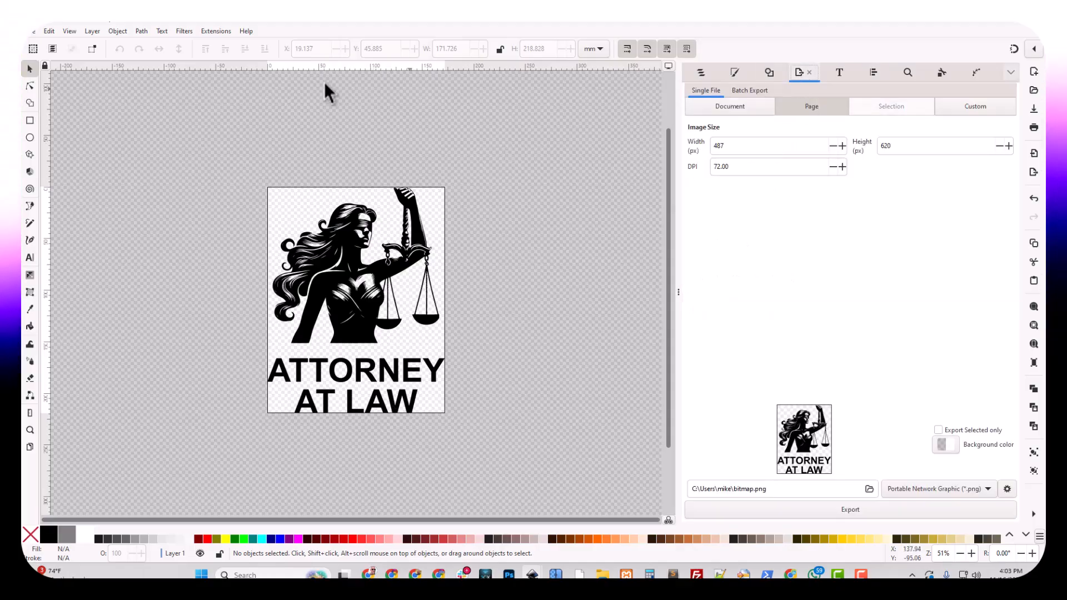
{"action": "left_click", "coordinate": [118, 31]}
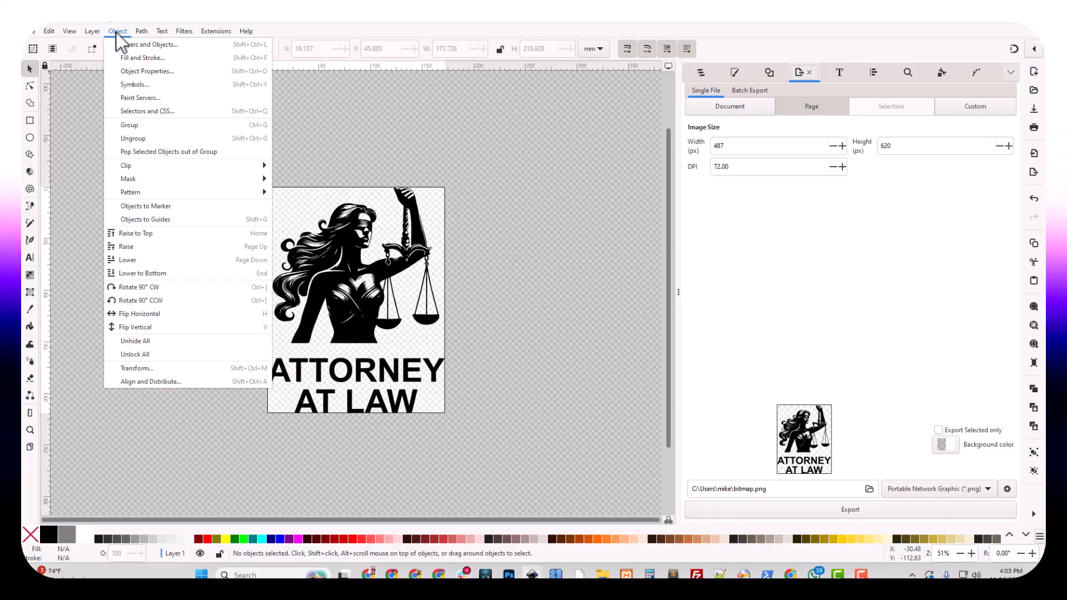
{"action": "left_click", "coordinate": [31, 32]}
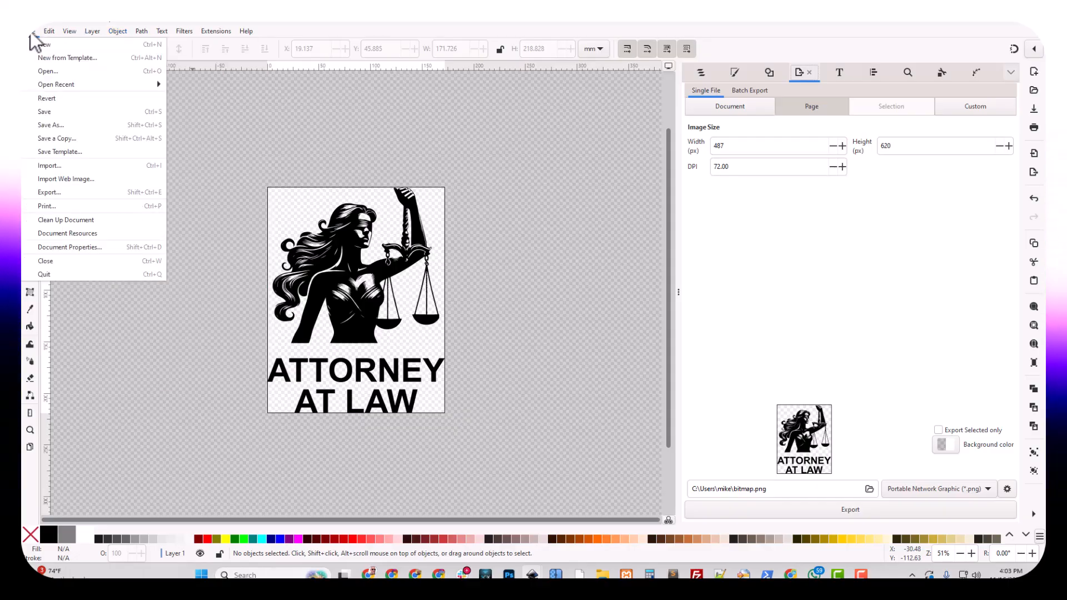
{"action": "left_click", "coordinate": [58, 193]}
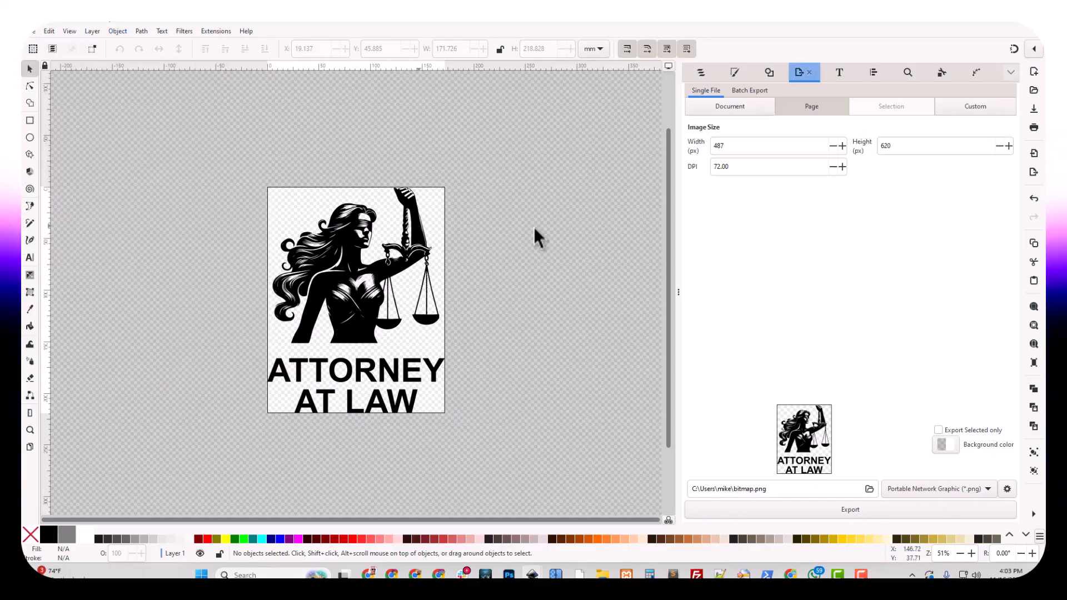
{"action": "double_click", "coordinate": [725, 143]}
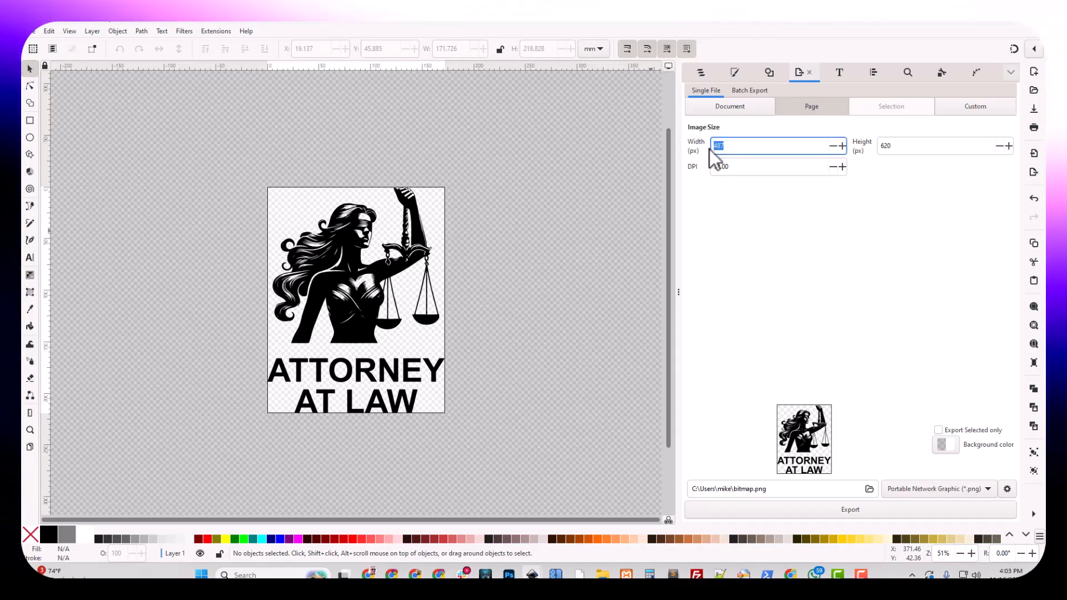
{"action": "type", "text": "4500"}
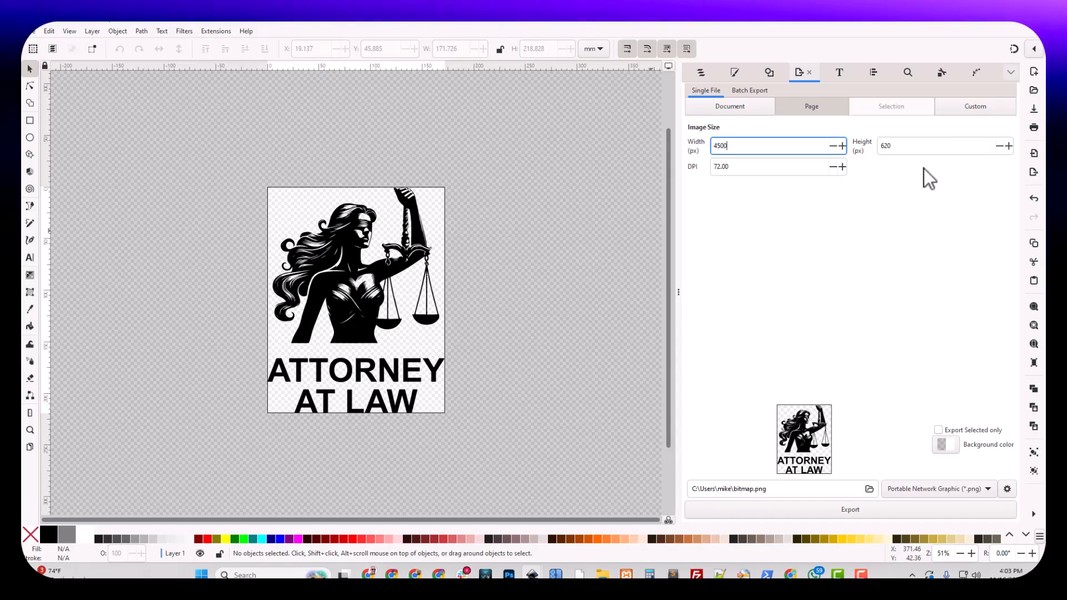
{"action": "left_click", "coordinate": [889, 146]}
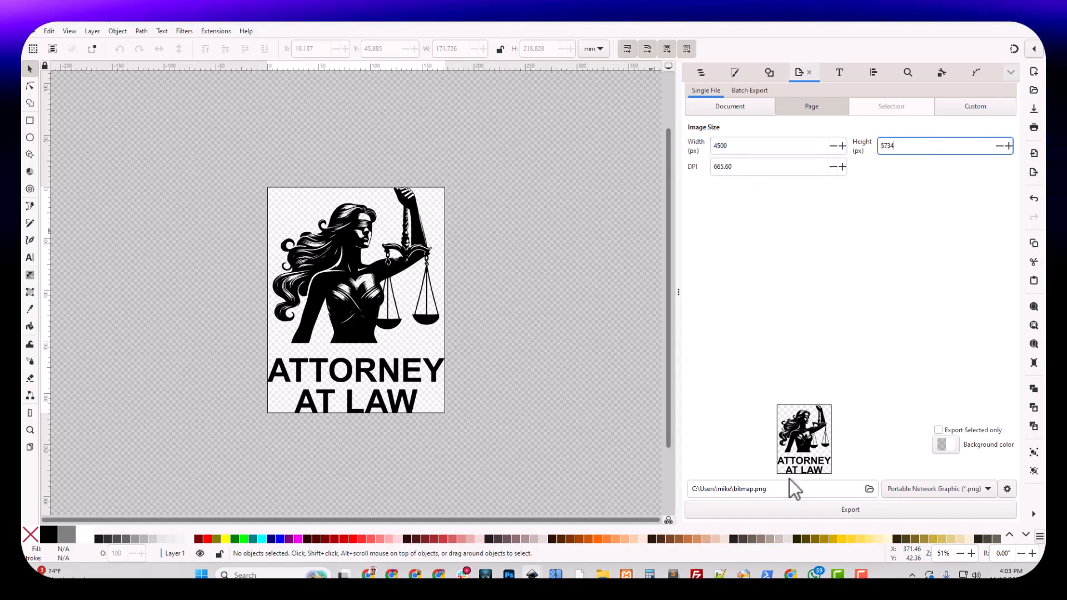
Export the logo to the Downloads folder as Attorney.svg in Inkscape SVG format.
{"action": "left_click", "coordinate": [869, 489]}
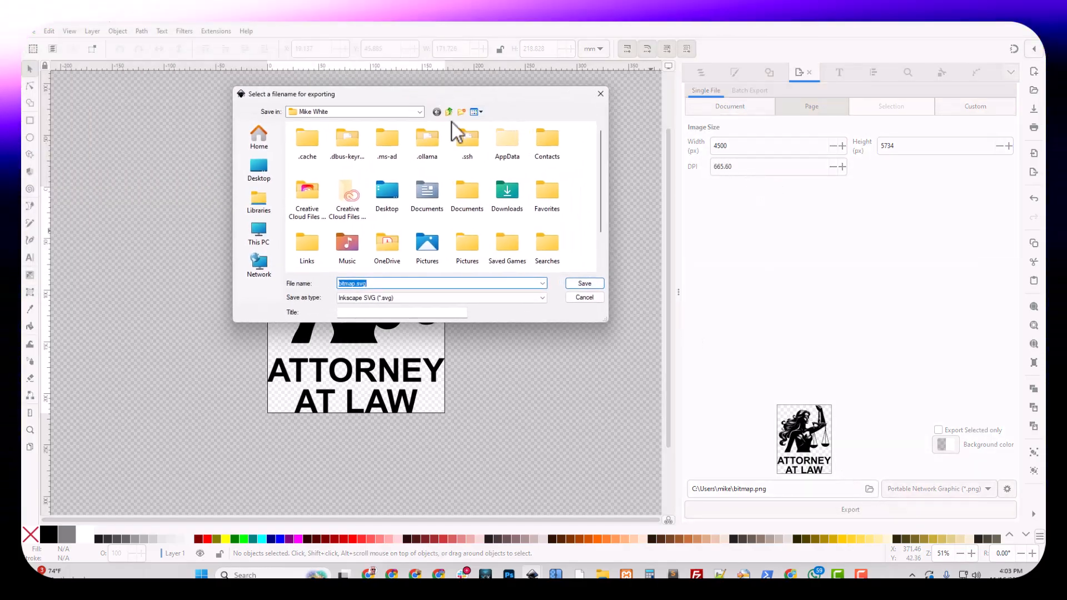
{"action": "left_click", "coordinate": [268, 135]}
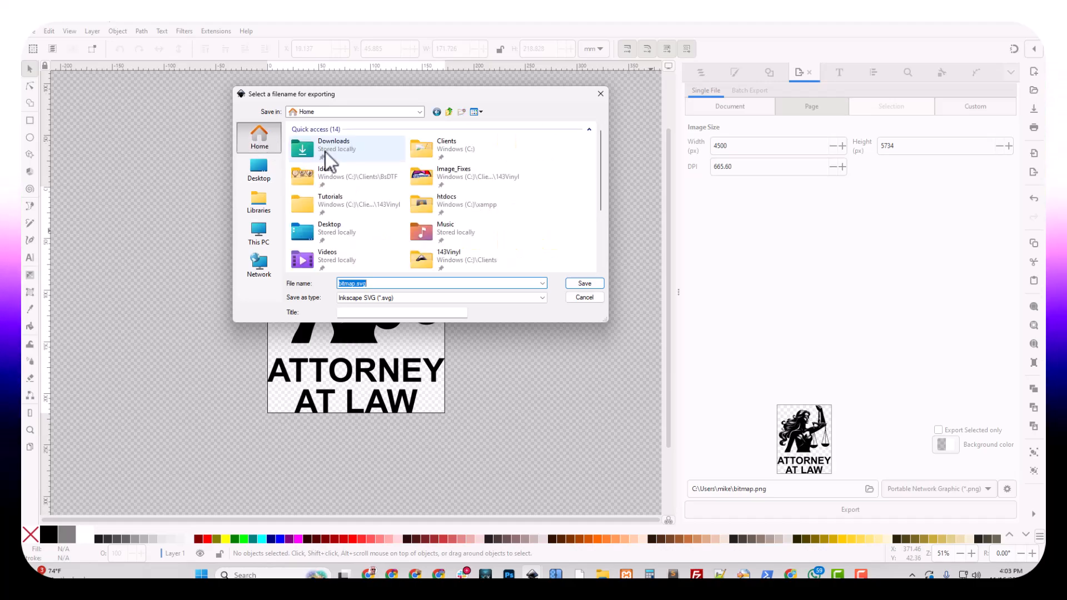
{"action": "double_click", "coordinate": [329, 146]}
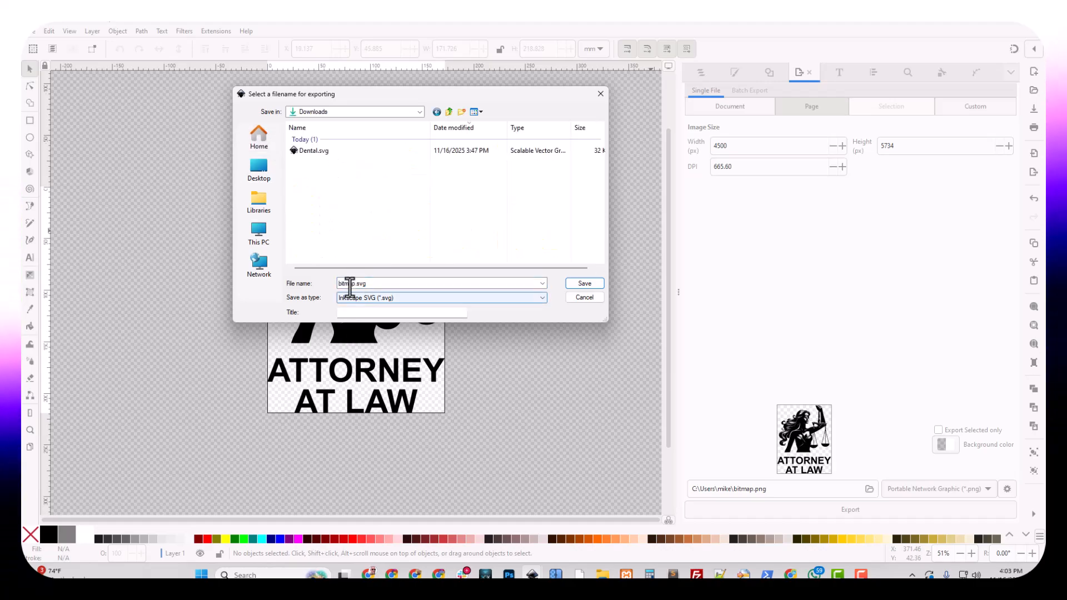
{"action": "left_click_drag", "start_coordinate": [354, 284], "coordinate": [324, 286]}
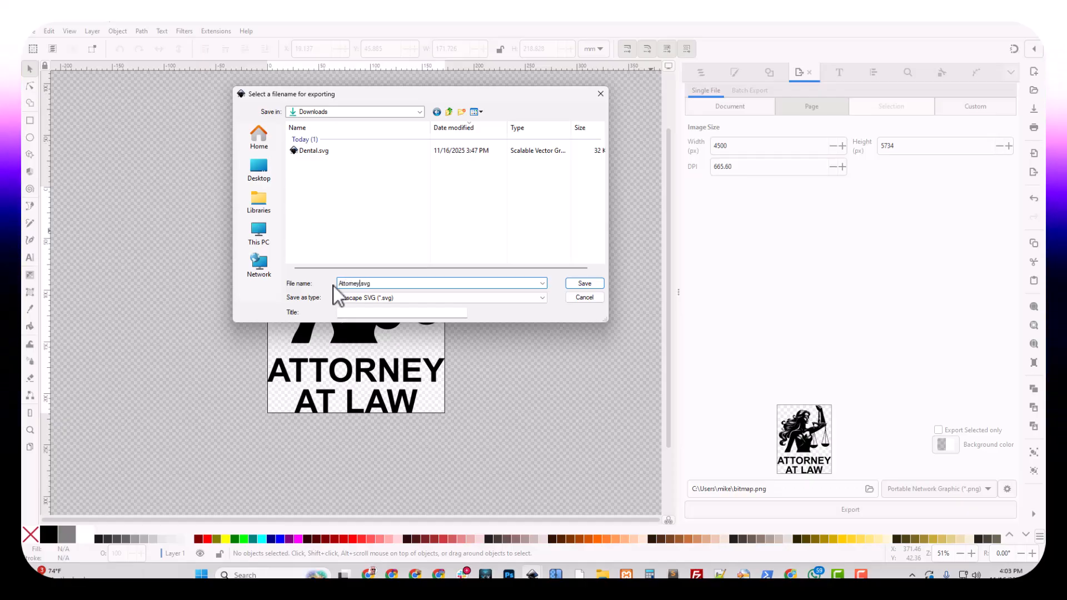
{"action": "left_click", "coordinate": [584, 281]}
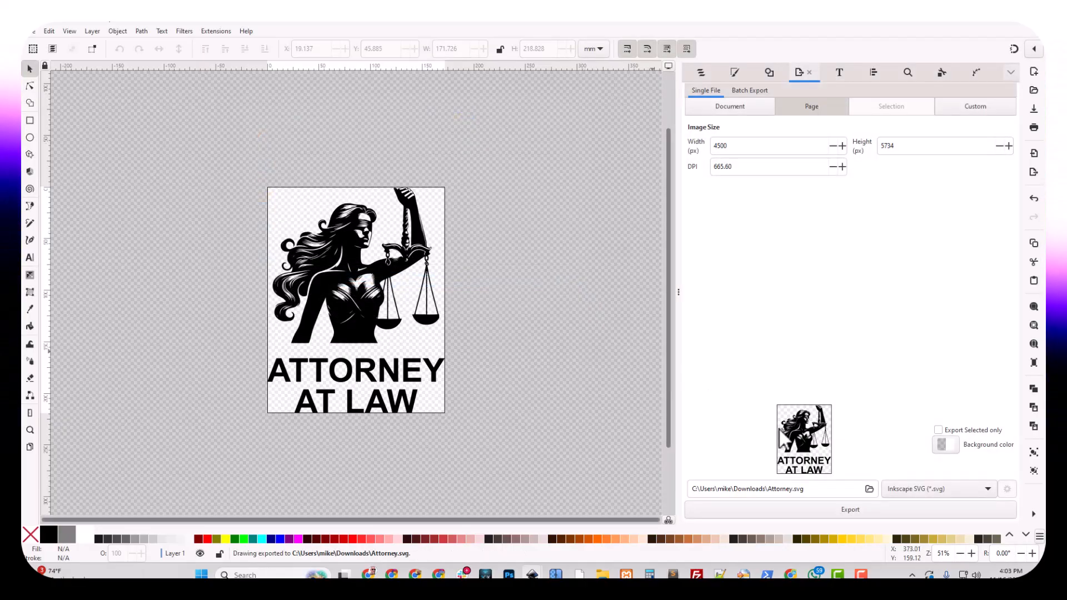
Export the logo to the Downloads folder as Attorney.png in Portable Network Graphic format.
{"action": "left_click", "coordinate": [870, 489]}
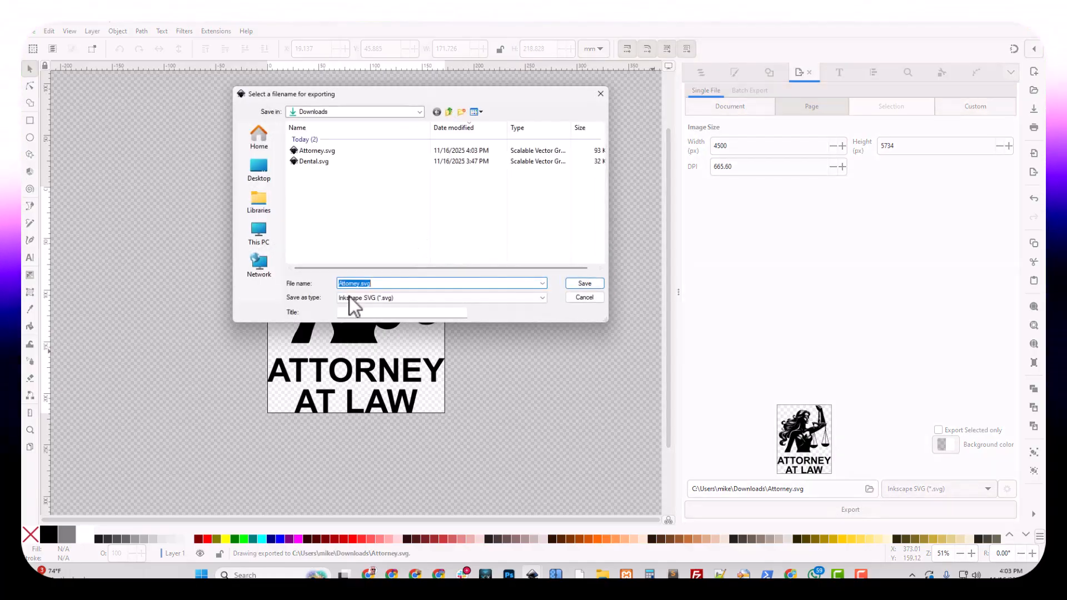
{"action": "left_click", "coordinate": [351, 298]}
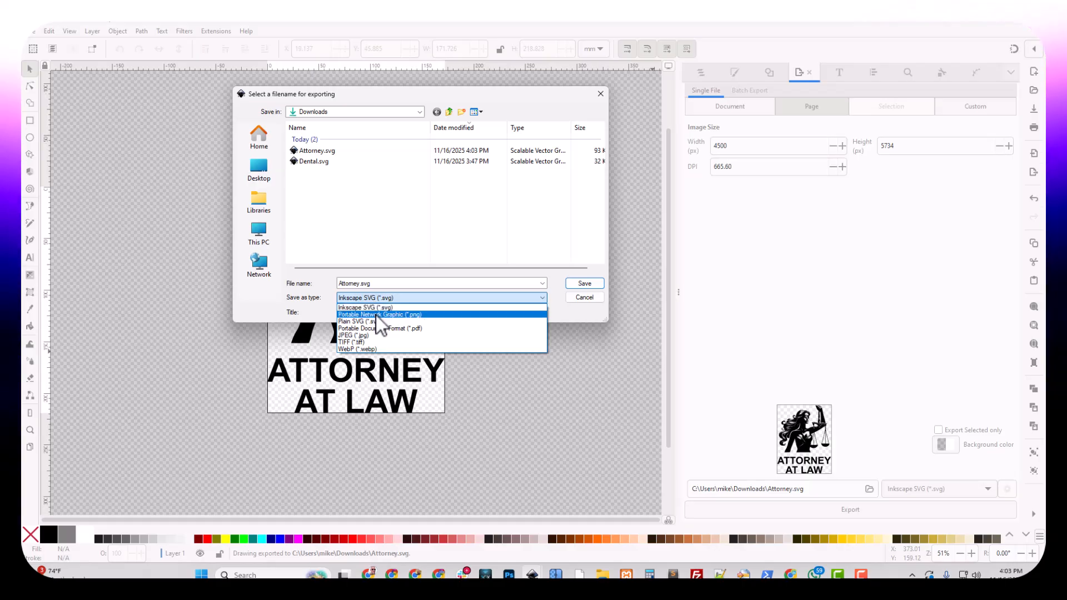
{"action": "left_click", "coordinate": [376, 315]}
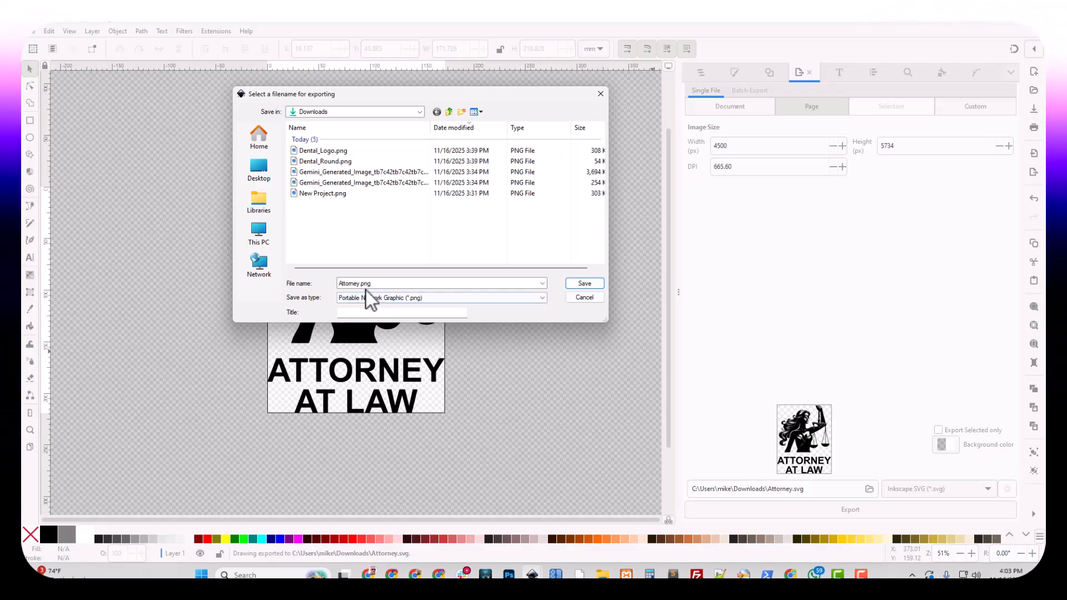
{"action": "left_click", "coordinate": [584, 283]}
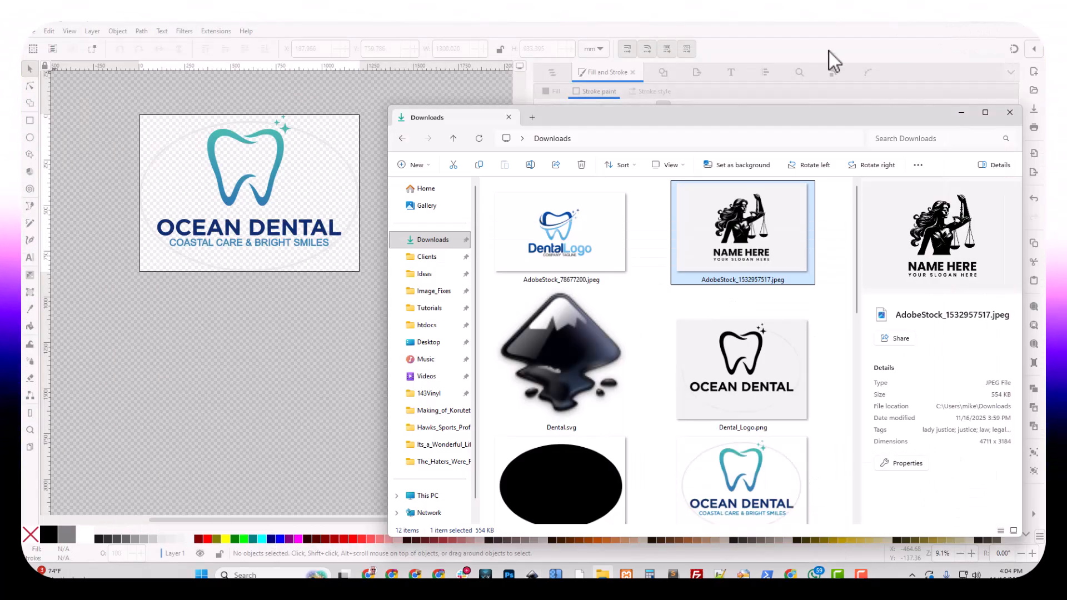
Switch to the web browser and open the Photopea online photo editor in a new tab.
{"action": "left_click", "coordinate": [982, 19]}
{"action": "left_click", "coordinate": [296, 24]}
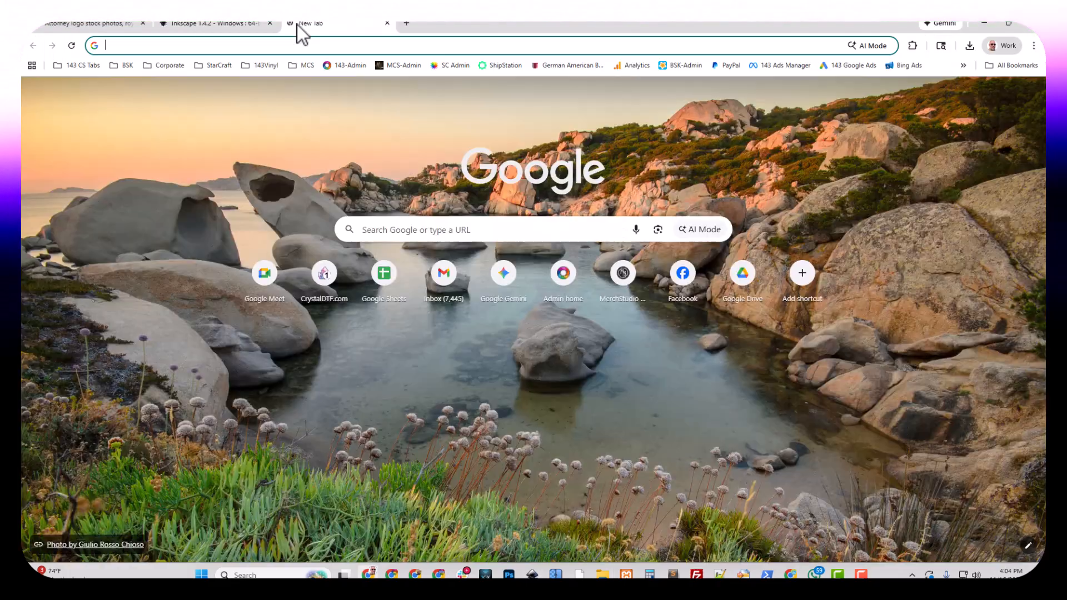
{"action": "type", "text": "photopea"}
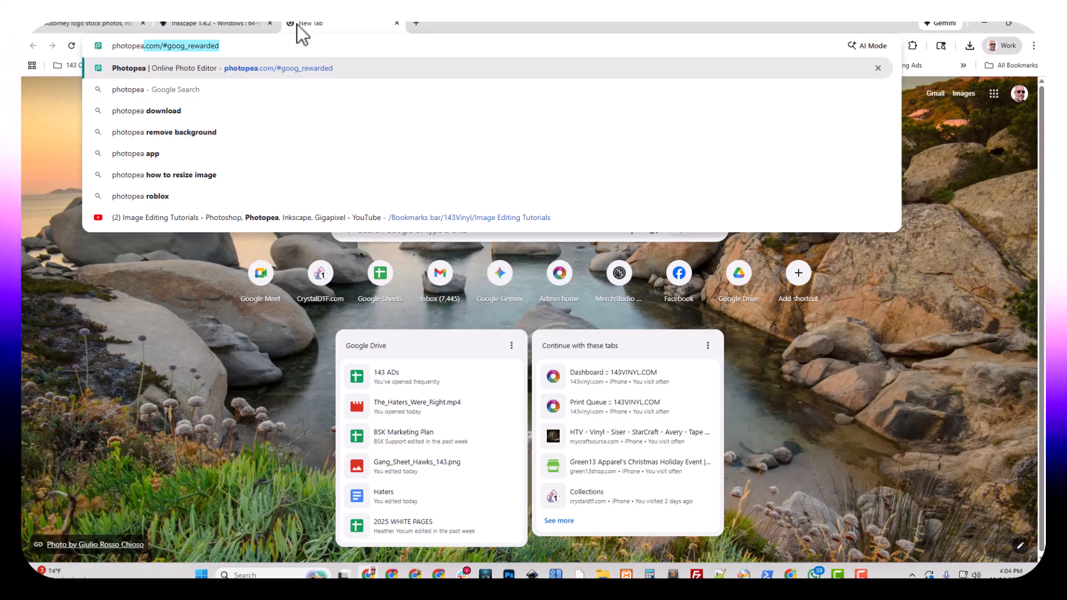
{"action": "key", "text": "Return"}
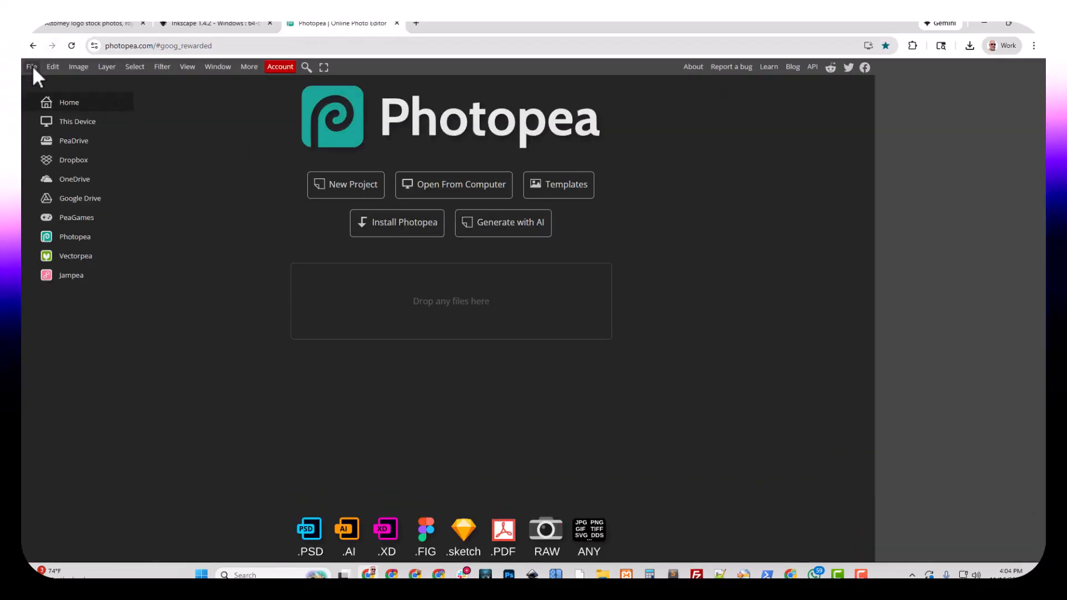
Open Attorney.png from the Downloads folder.
{"action": "left_click", "coordinate": [32, 66]}
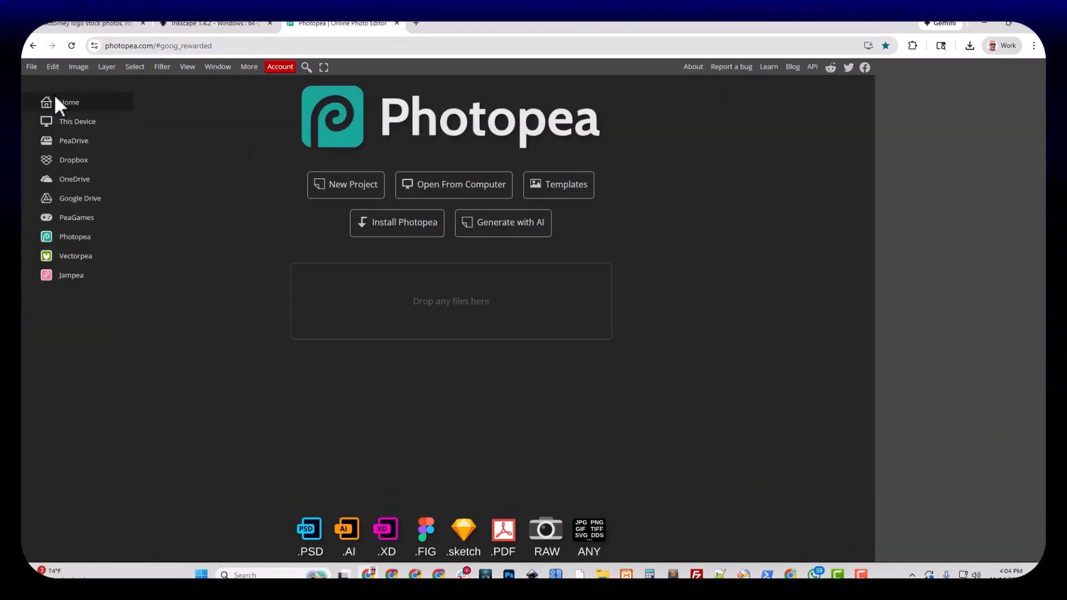
{"action": "left_click", "coordinate": [50, 99]}
{"action": "left_click", "coordinate": [263, 138]}
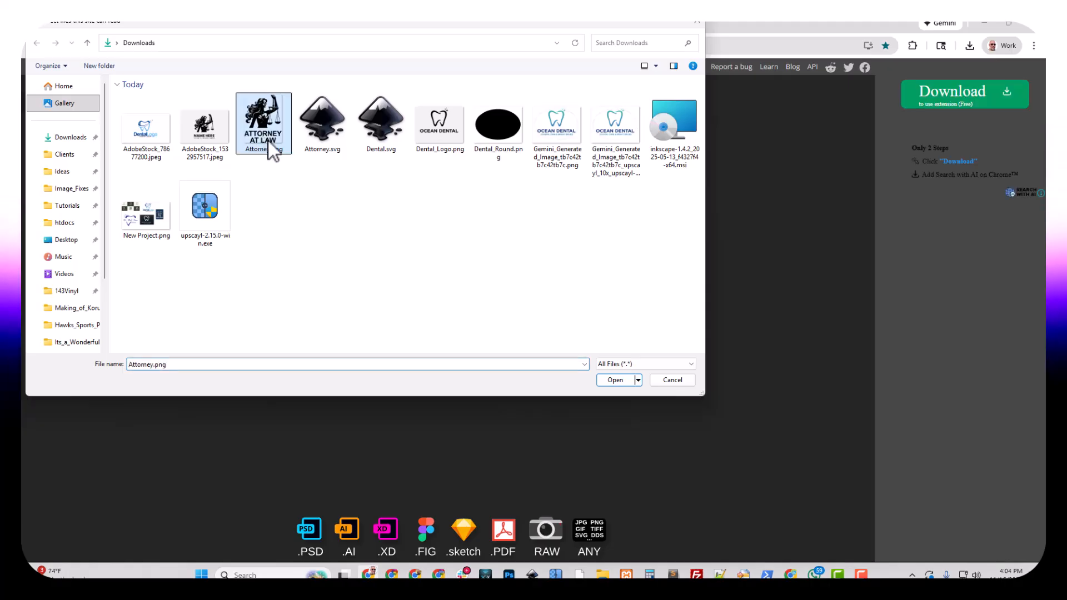
{"action": "left_click", "coordinate": [622, 382]}
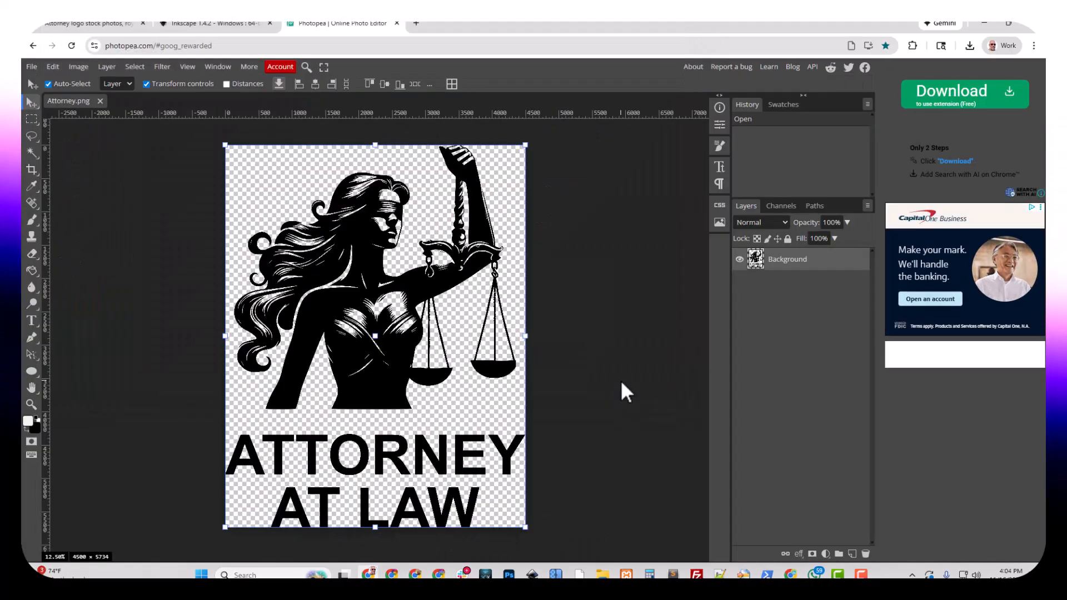
Set the image resolution to 300 pixels per inch with resampling turned off.
{"action": "left_click", "coordinate": [76, 66]}
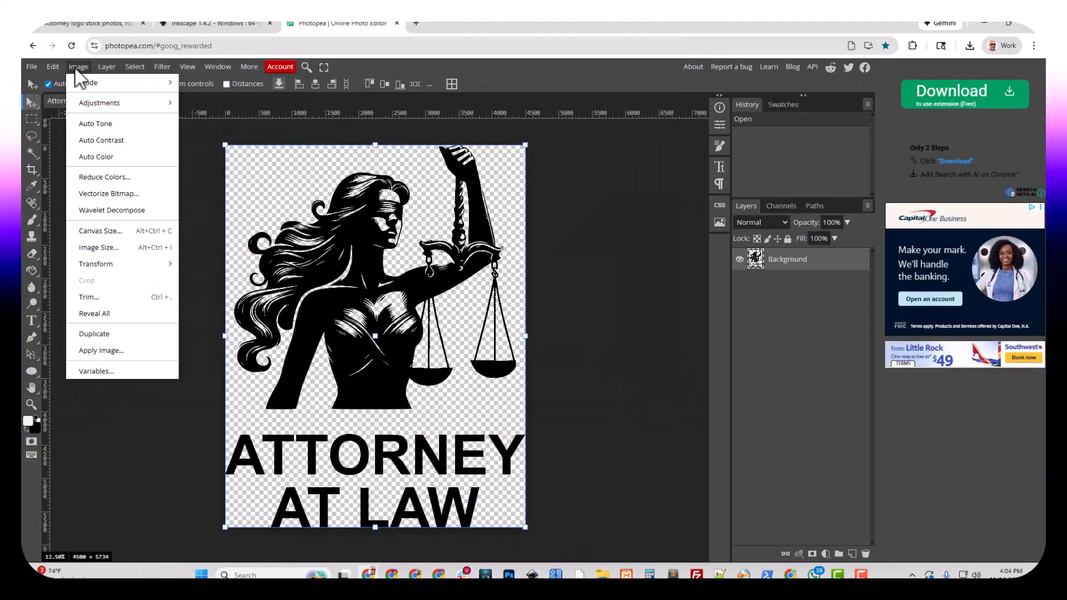
{"action": "left_click", "coordinate": [103, 244]}
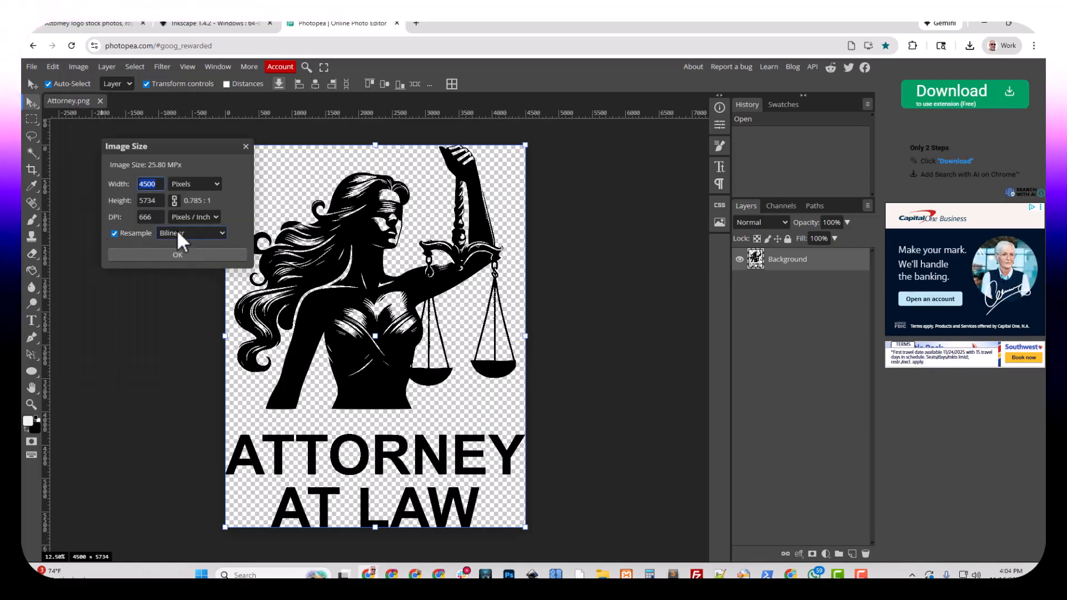
{"action": "left_click", "coordinate": [115, 233]}
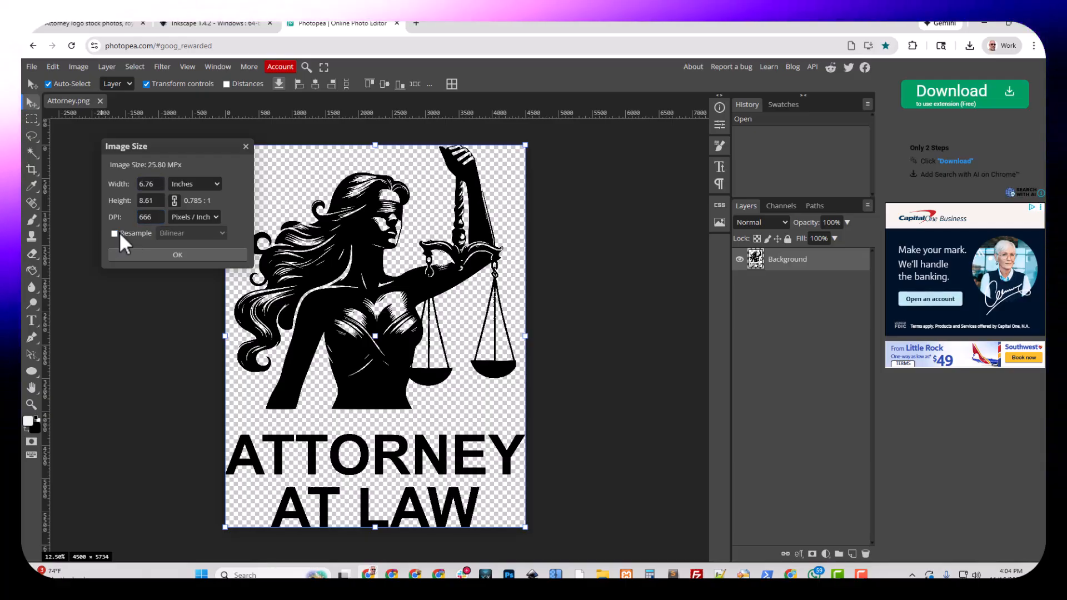
{"action": "double_click", "coordinate": [155, 217]}
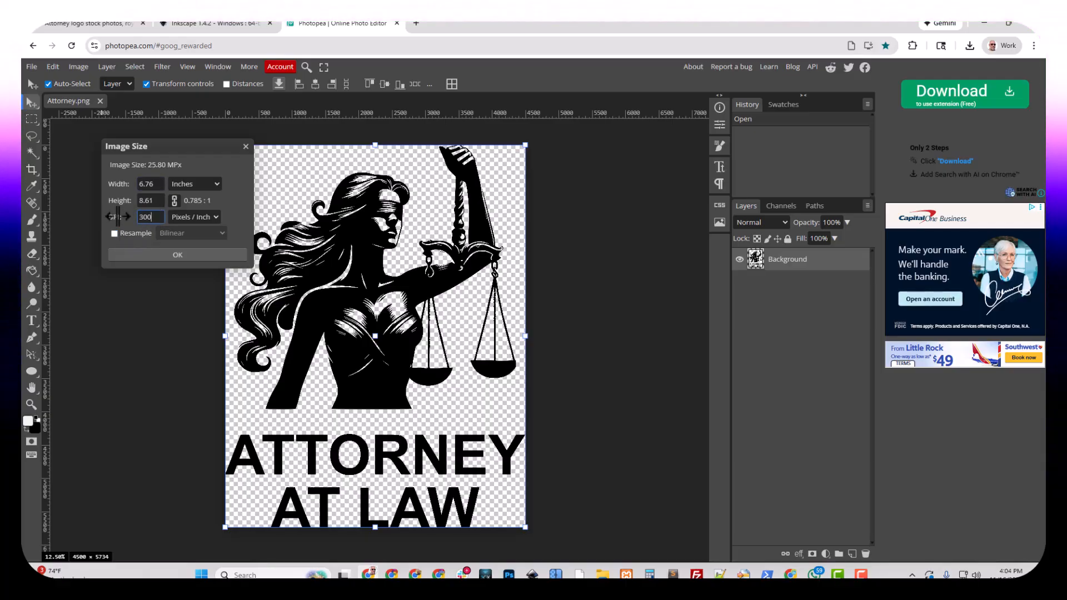
{"action": "left_click", "coordinate": [200, 256]}
Examine the edge quality of the figure's dress, neck and hair up close, and check the whole logo with its lettering.
{"action": "key", "text": "ctrl+plus"}
{"action": "key", "text": "ctrl+plus"}
{"action": "key", "text": "ctrl+plus"}
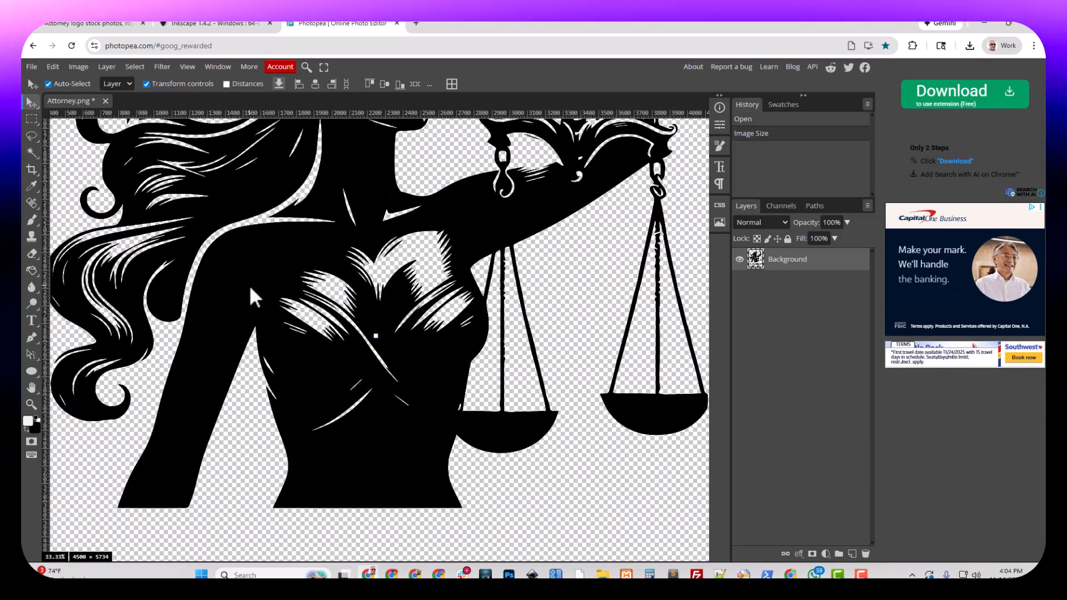
{"action": "key", "text": "ctrl+plus"}
{"action": "key", "text": "ctrl+plus"}
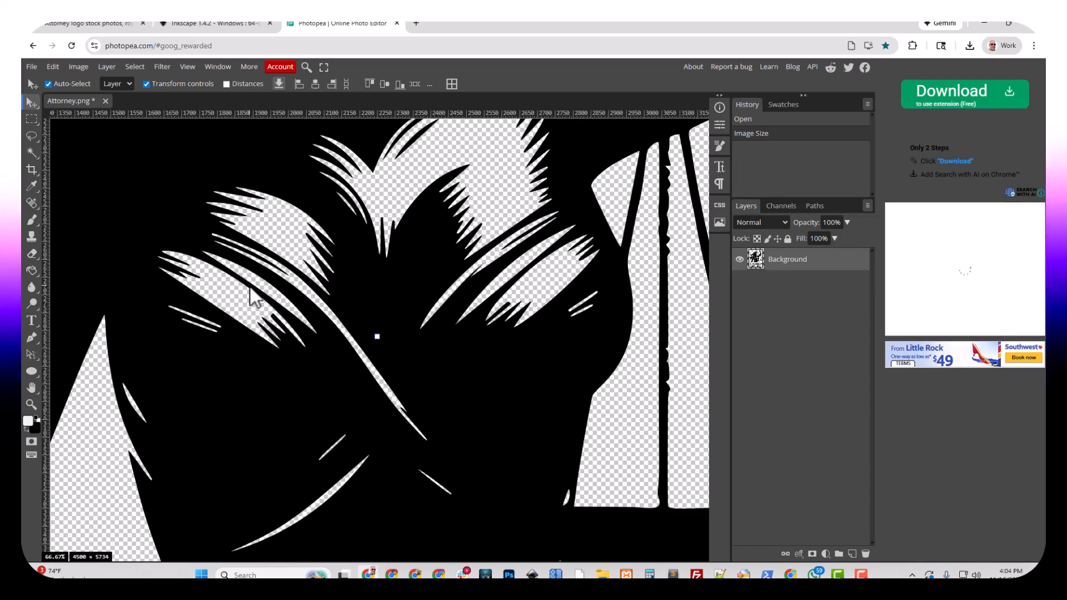
{"action": "key", "text": "ctrl+plus"}
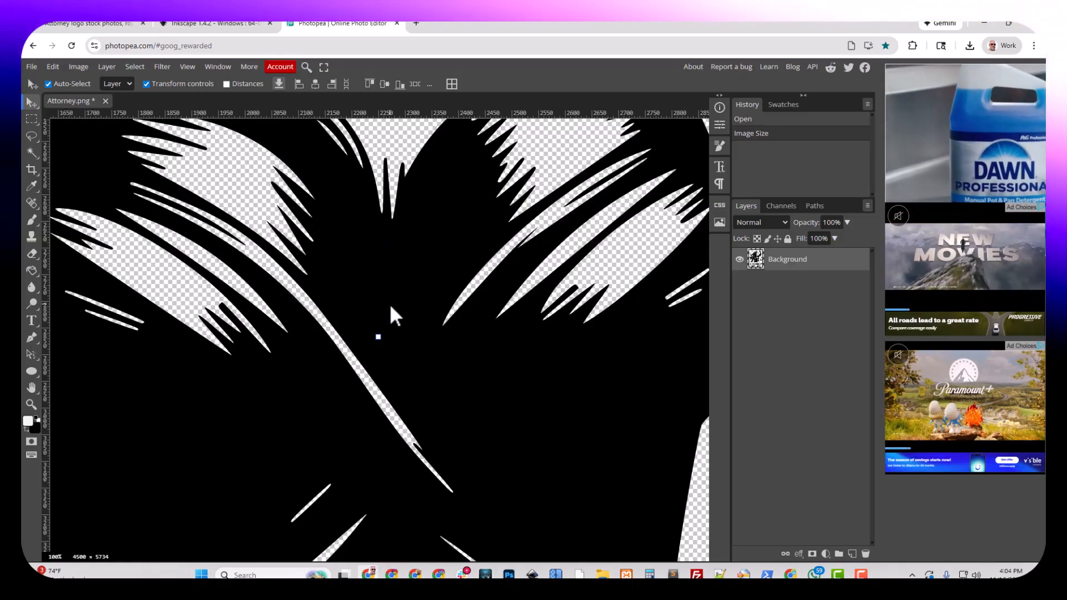
{"action": "scroll", "coordinate": [405, 284], "scroll_direction": "down", "scroll_amount": 5}
{"action": "scroll", "coordinate": [443, 257], "scroll_direction": "up", "scroll_amount": 10}
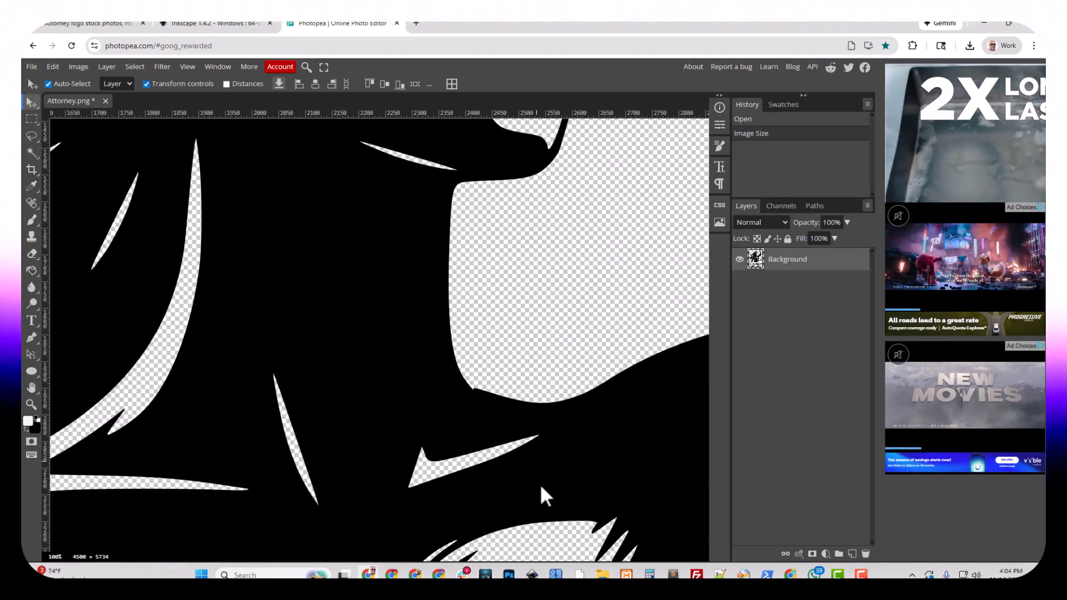
{"action": "scroll", "coordinate": [469, 355], "scroll_direction": "up", "scroll_amount": 8}
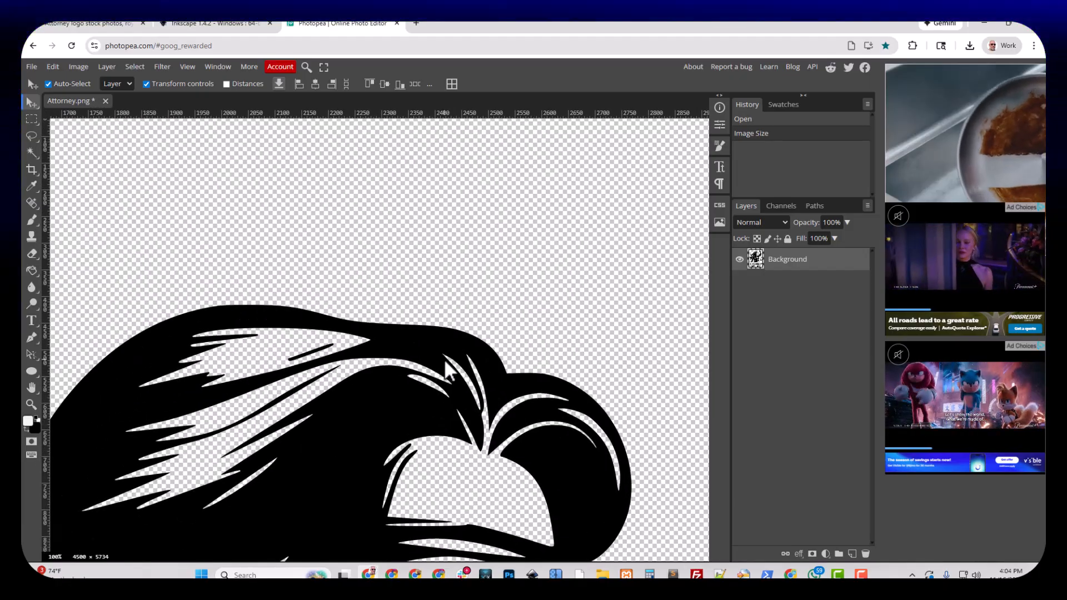
{"action": "scroll", "coordinate": [482, 393], "scroll_direction": "down", "scroll_amount": 3}
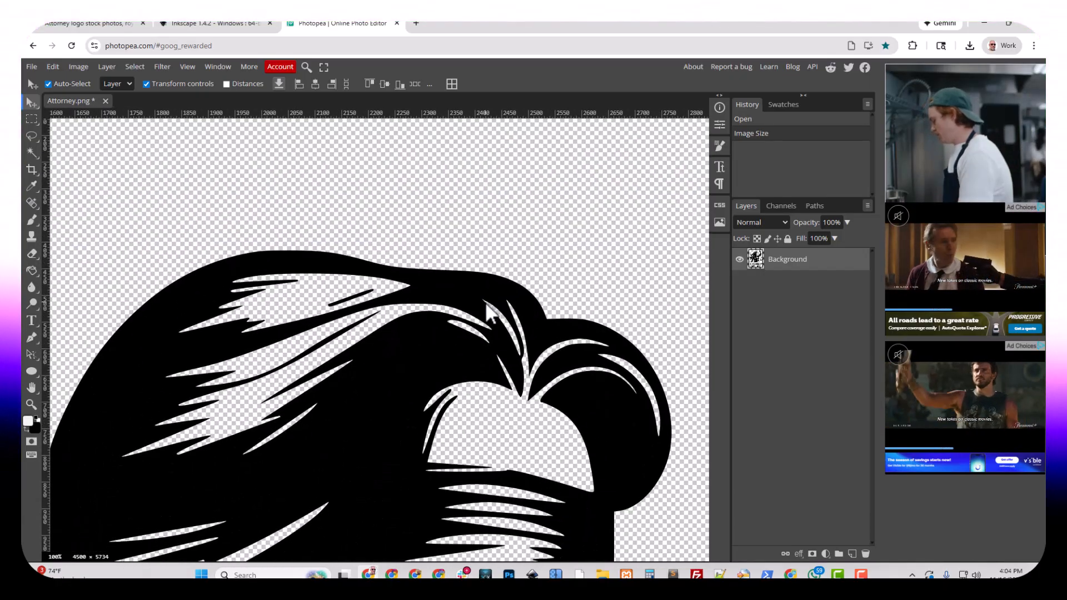
{"action": "scroll", "coordinate": [486, 303], "scroll_direction": "down", "scroll_amount": 8}
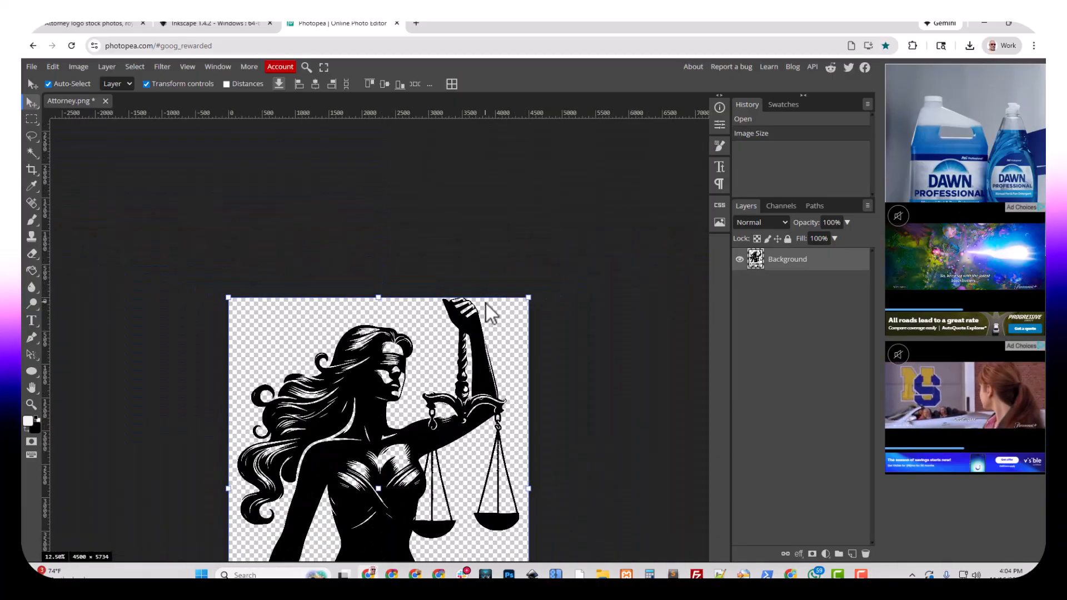
{"action": "scroll", "coordinate": [569, 331], "scroll_direction": "down", "scroll_amount": 5}
{"action": "scroll", "coordinate": [569, 331], "scroll_direction": "up", "scroll_amount": 4}
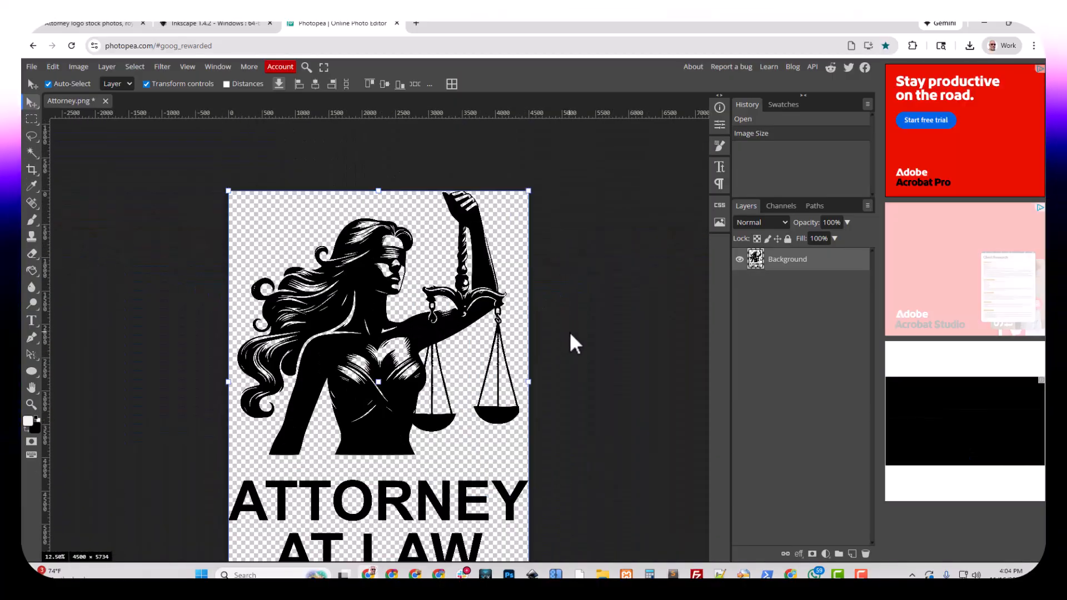
{"action": "scroll", "coordinate": [569, 331], "scroll_direction": "down", "scroll_amount": 2}
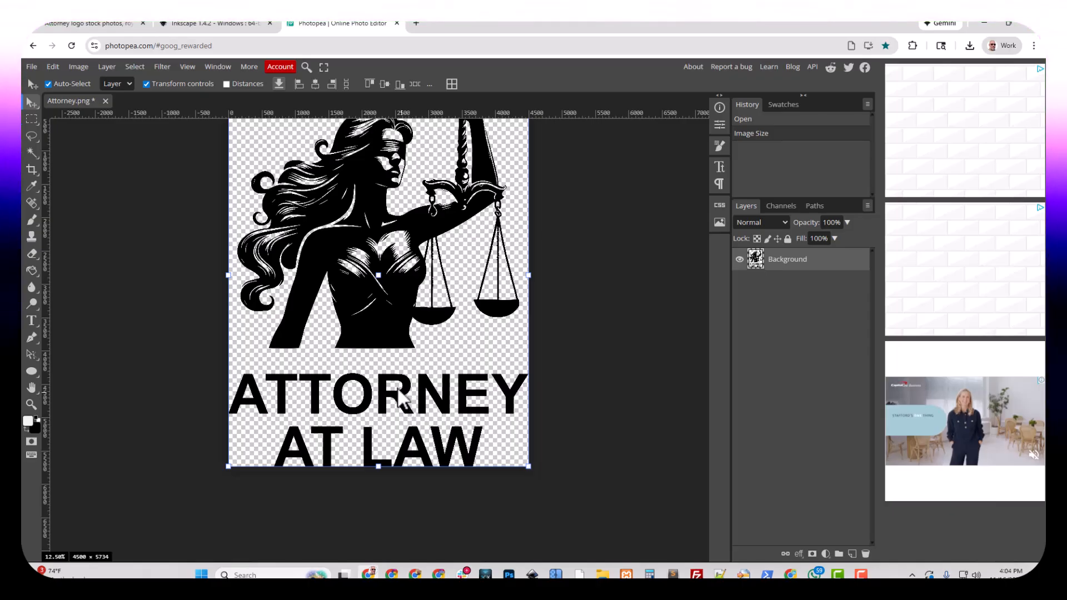
Save the changes to the existing Attorney.png file.
{"action": "left_click", "coordinate": [32, 68]}
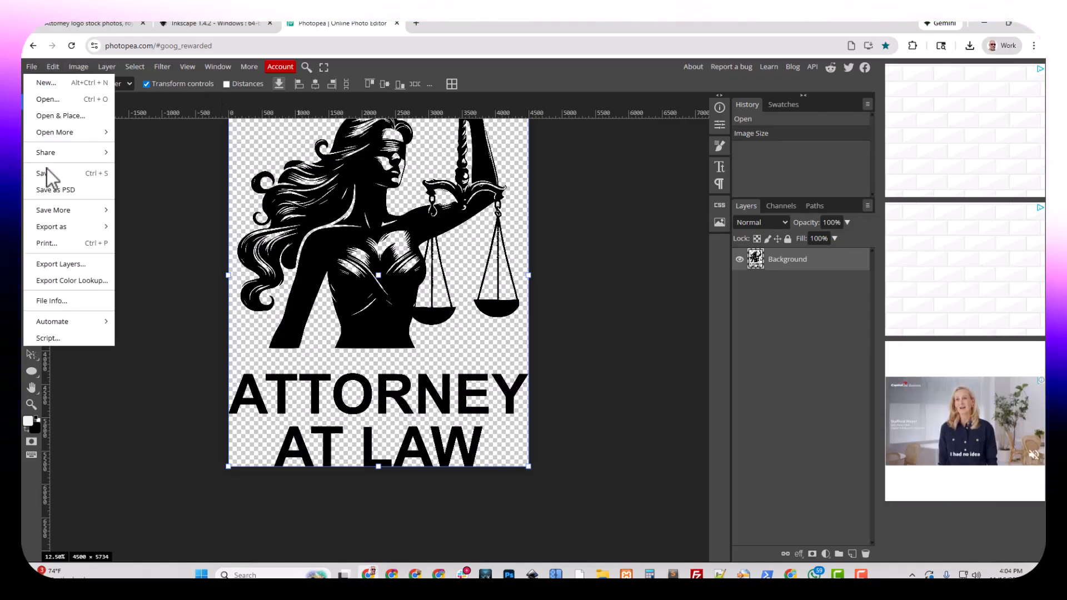
{"action": "left_click", "coordinate": [47, 169]}
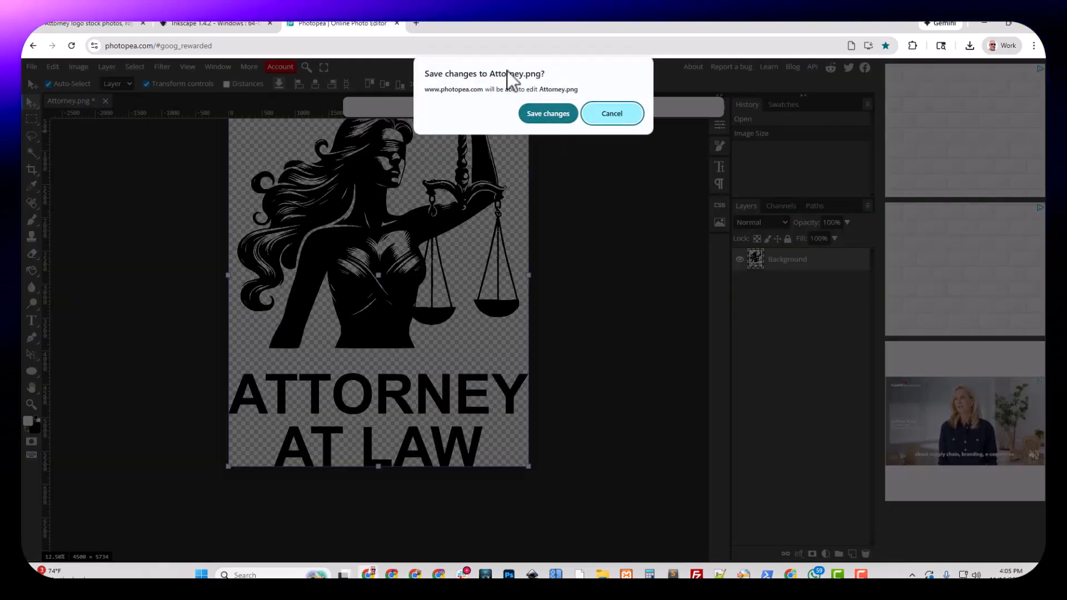
{"action": "left_click", "coordinate": [557, 115]}
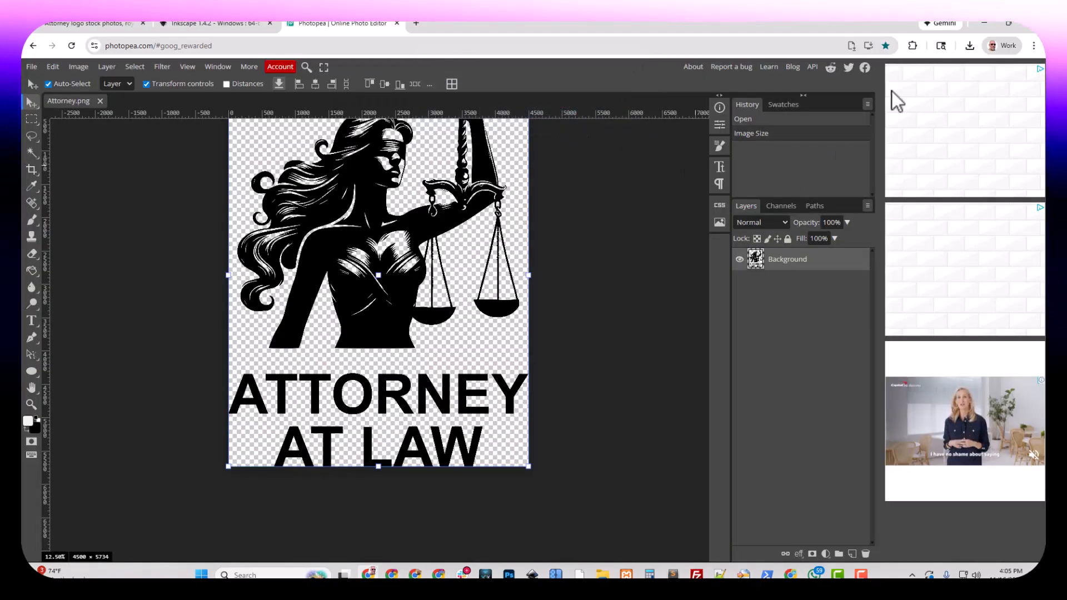
Switch to File Explorer and select Attorney.png in the Downloads folder to view its file details.
{"action": "left_click", "coordinate": [984, 22]}
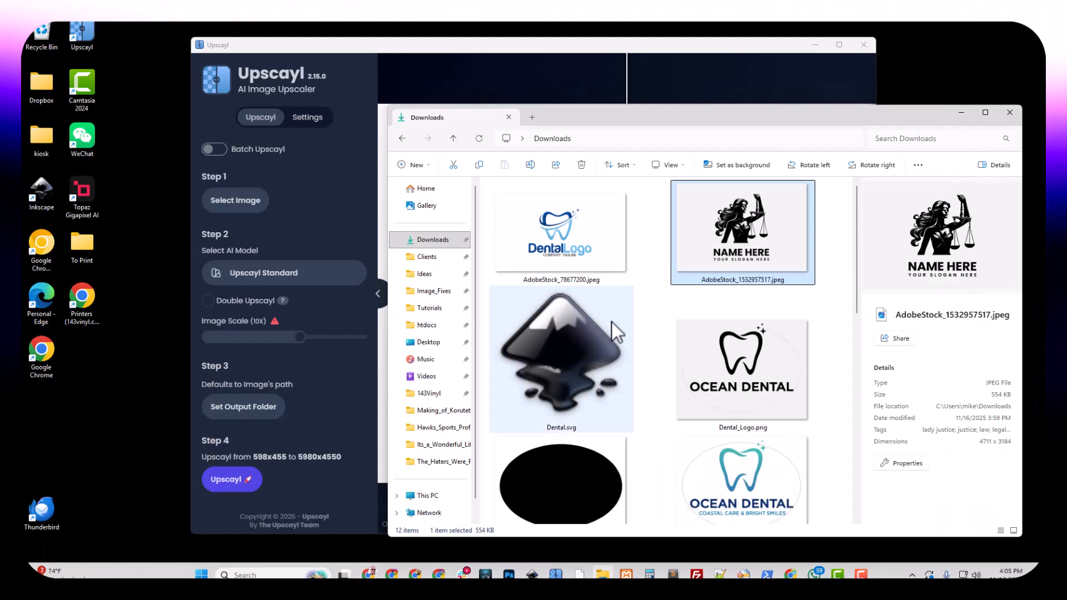
{"action": "scroll", "coordinate": [717, 362], "scroll_direction": "down", "scroll_amount": 5}
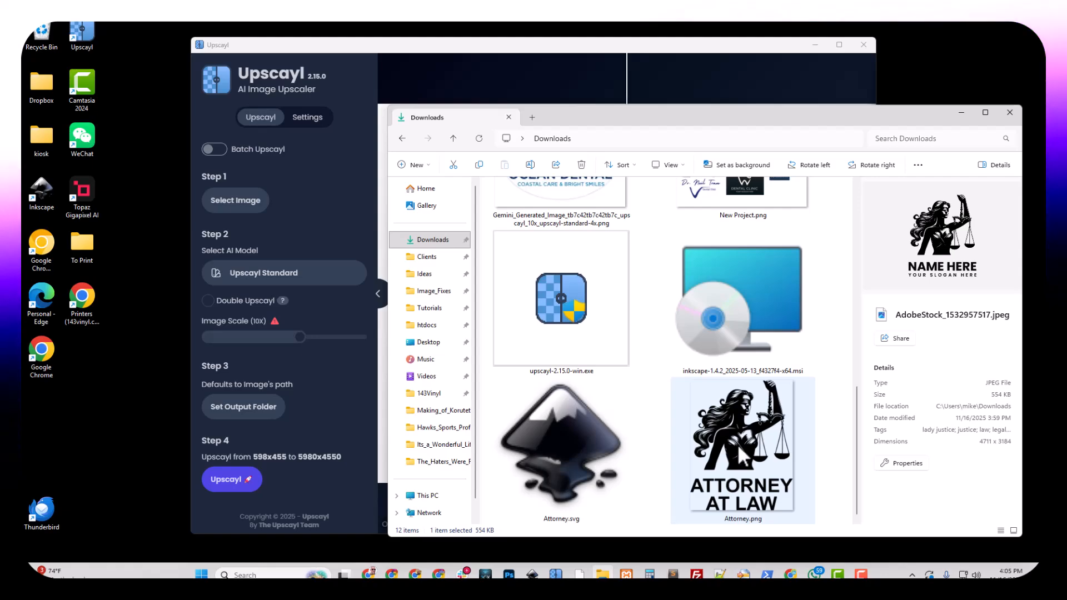
{"action": "left_click", "coordinate": [739, 449]}
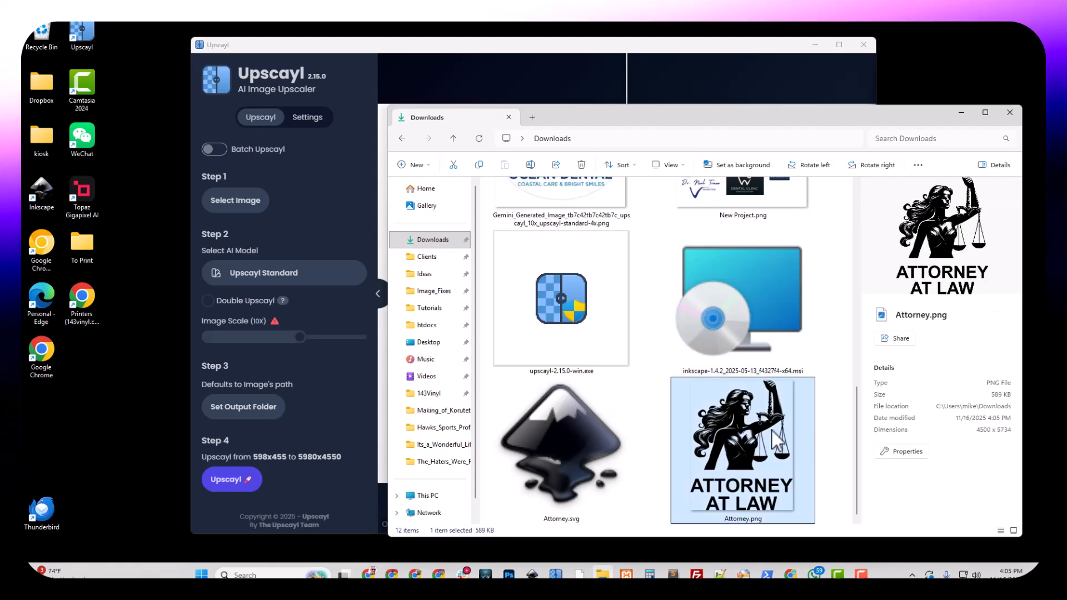